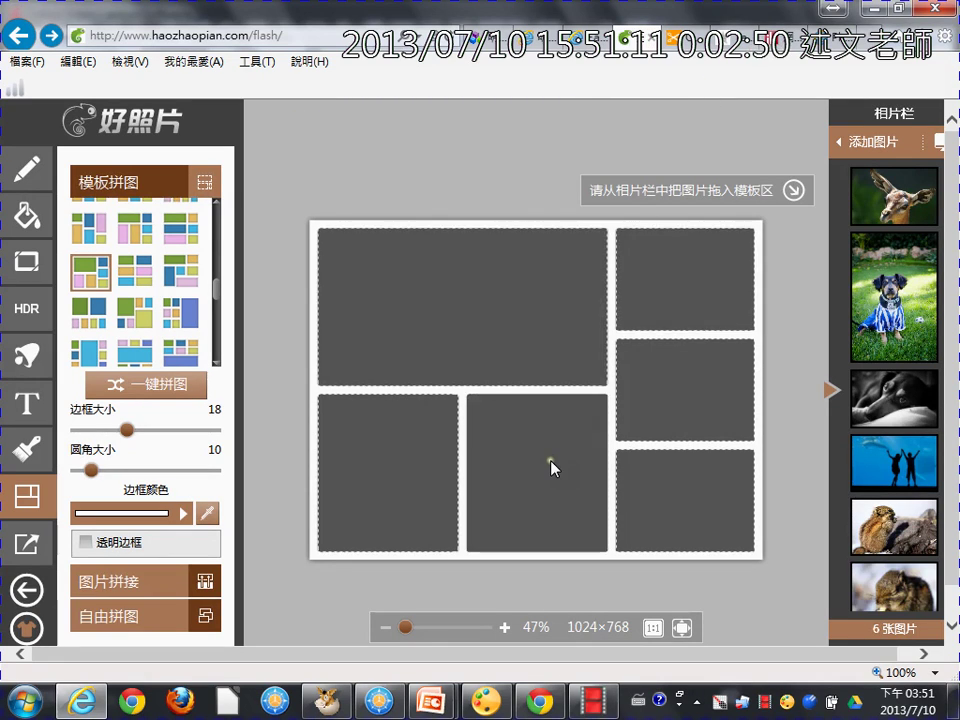
key("alt+Tab")
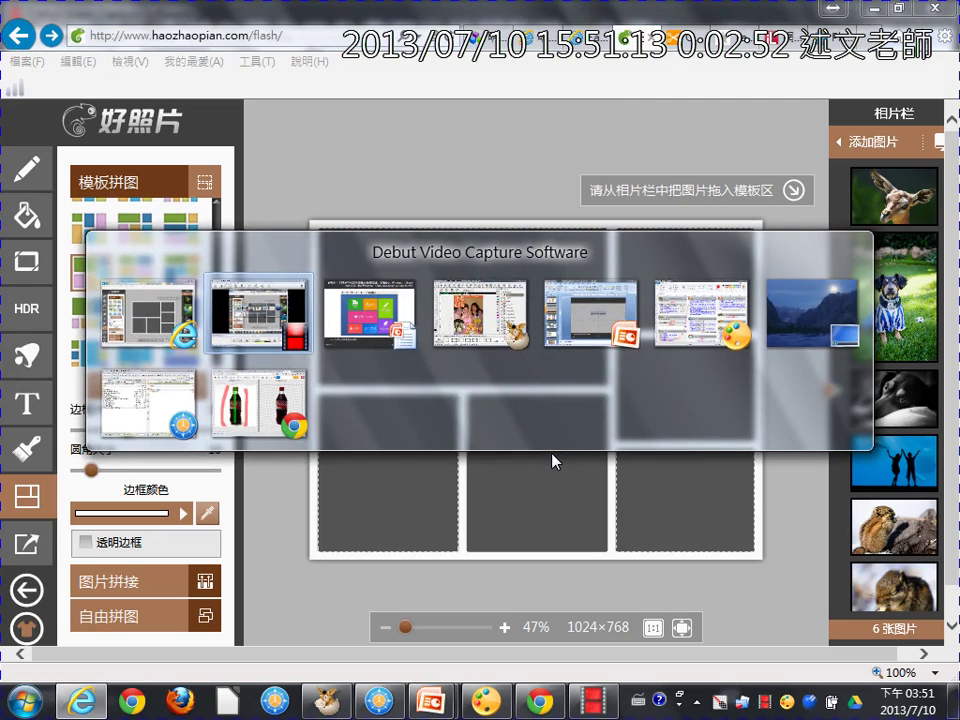
key("alt+Tab")
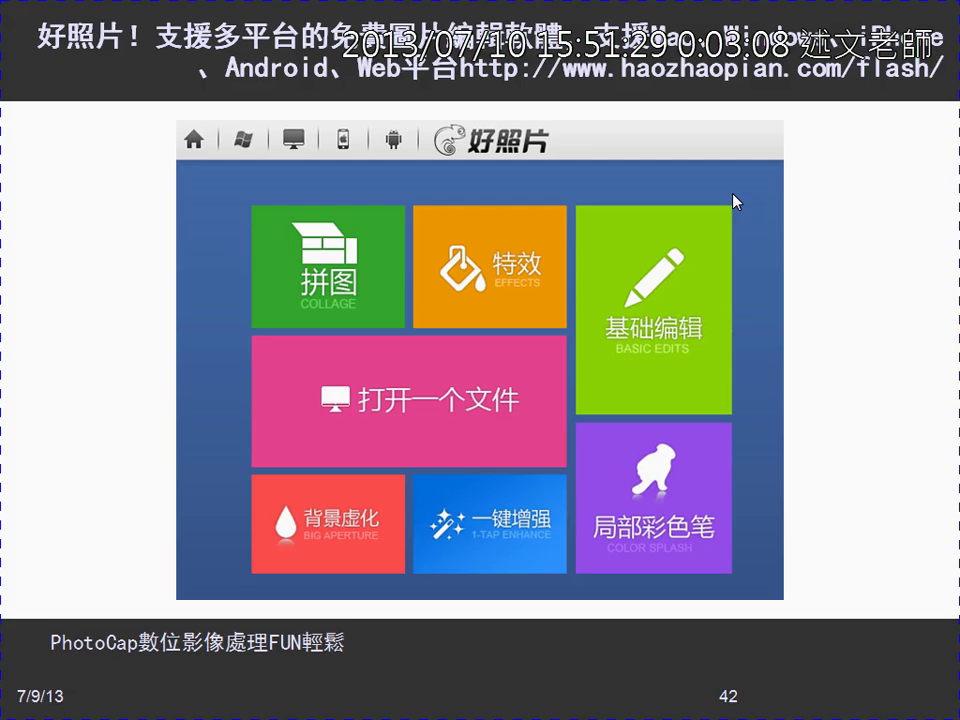
left_click_drag(541, 89, 838, 84)
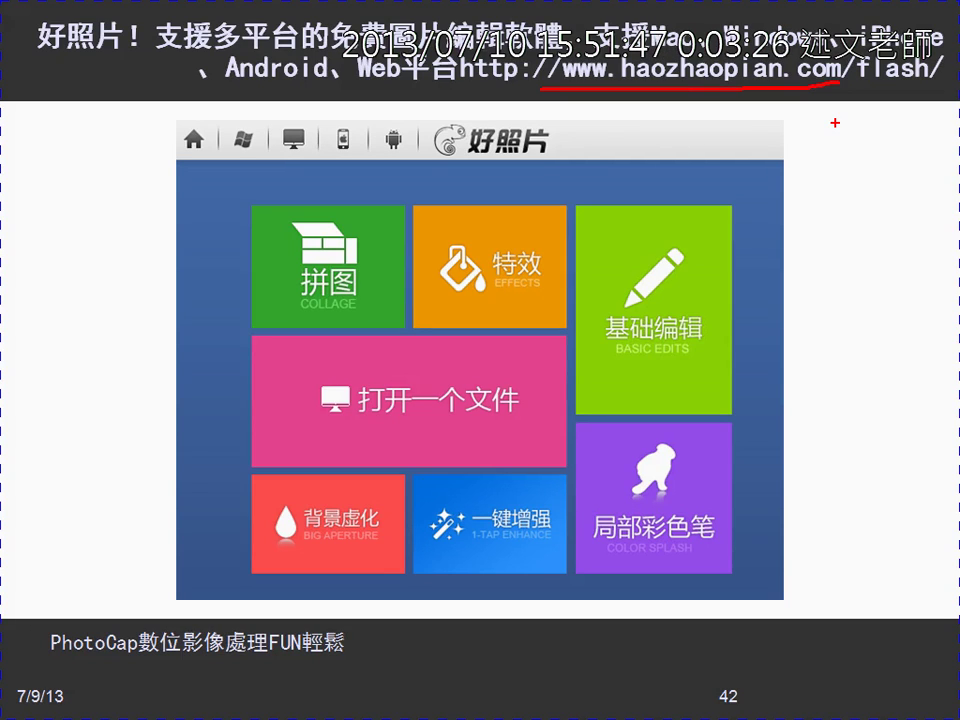
key("e")
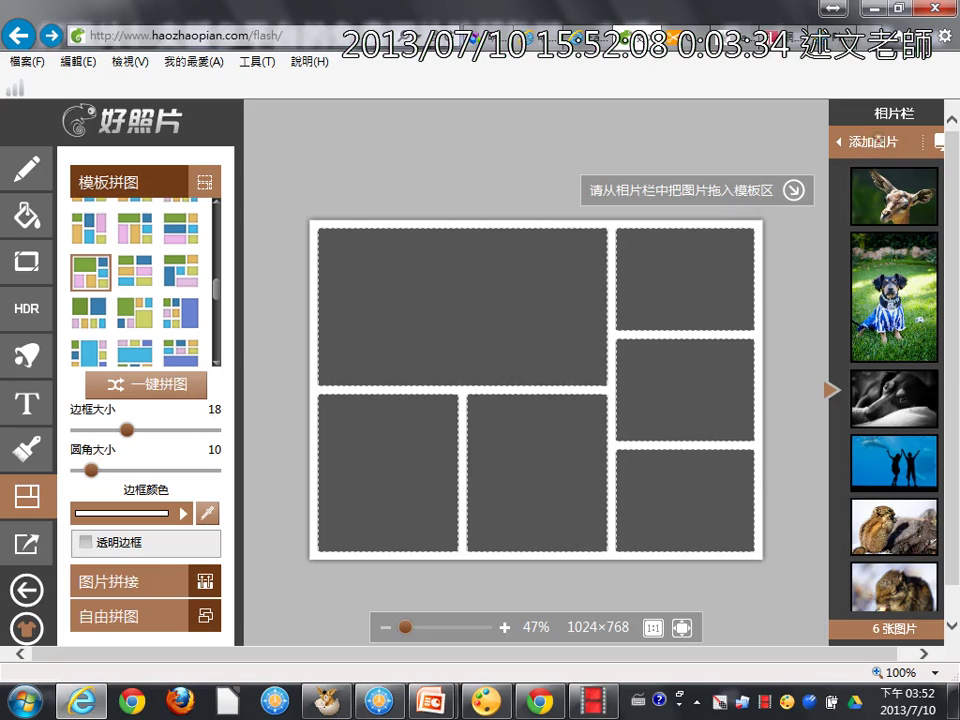
Place the photo of the dog in a striped shirt in the lower-left cell and crop it closer around the dog.
mouse_move(880, 100)
left_mouse_down()
mouse_move(812, 150)
mouse_move(900, 168)
mouse_move(864, 213)
mouse_move(845, 320)
mouse_move(843, 590)
left_mouse_up()
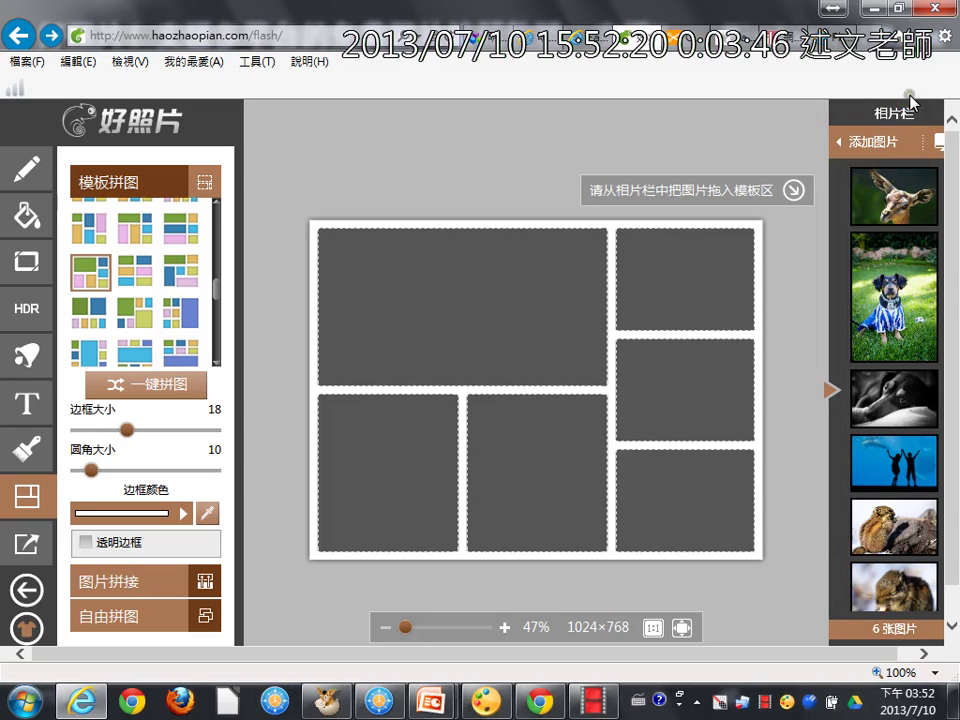
mouse_move(893, 297)
left_mouse_down()
mouse_move(716, 272)
mouse_move(478, 318)
mouse_move(478, 333)
mouse_move(407, 333)
mouse_move(398, 449)
left_mouse_up()
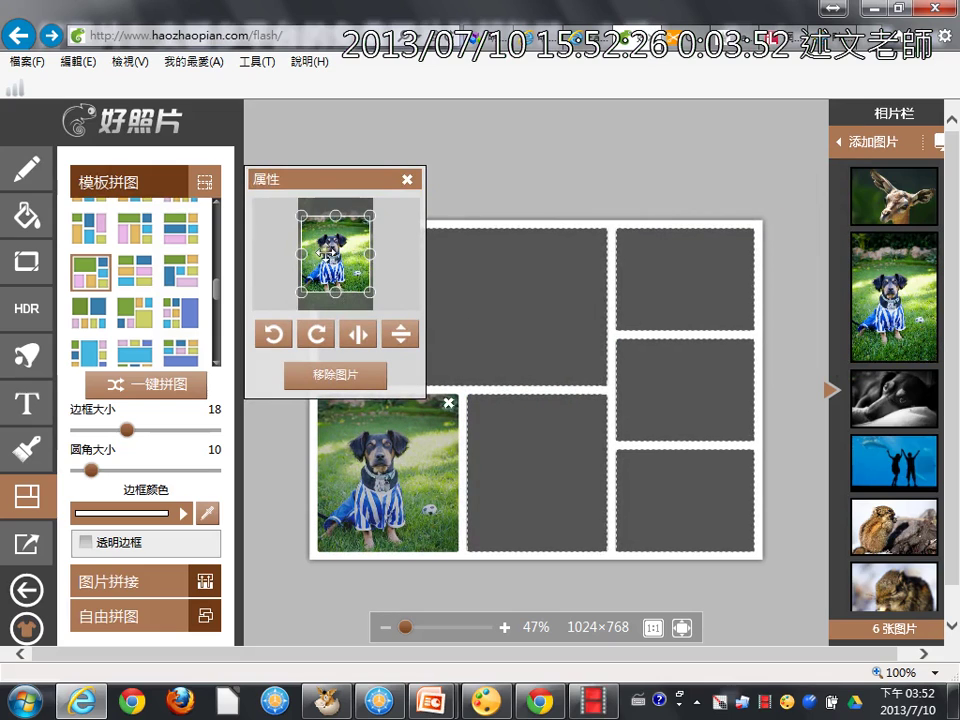
left_click_drag(338, 285, 306, 273)
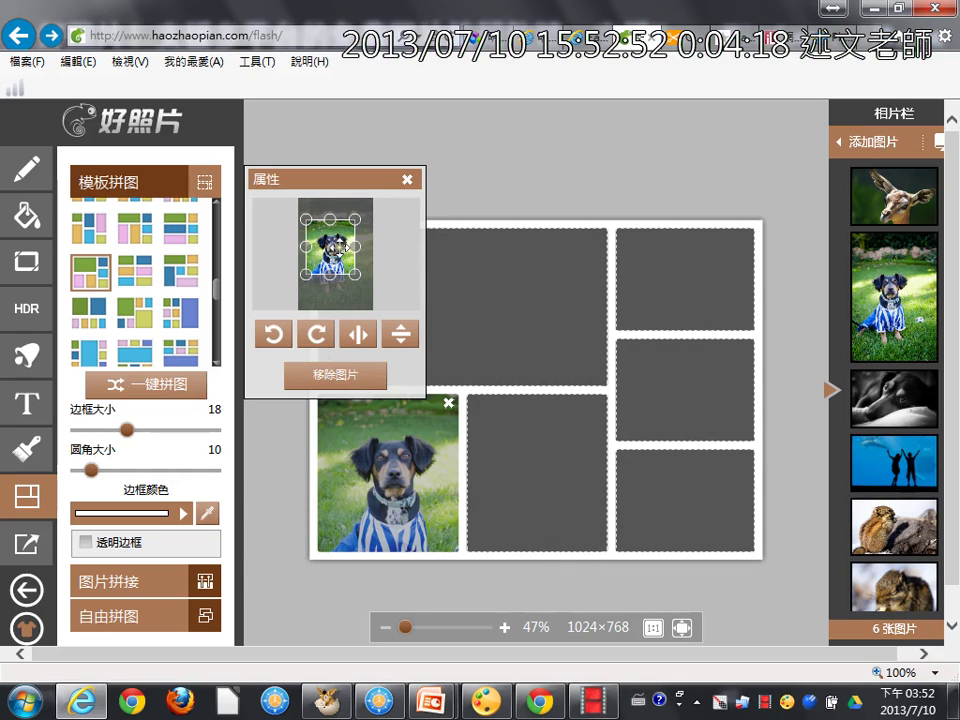
left_click(407, 179)
Place the blue silhouette photo in the large upper cell and the squirrel-by-rock photo in the lower-right cell.
left_click_drag(910, 465, 492, 331)
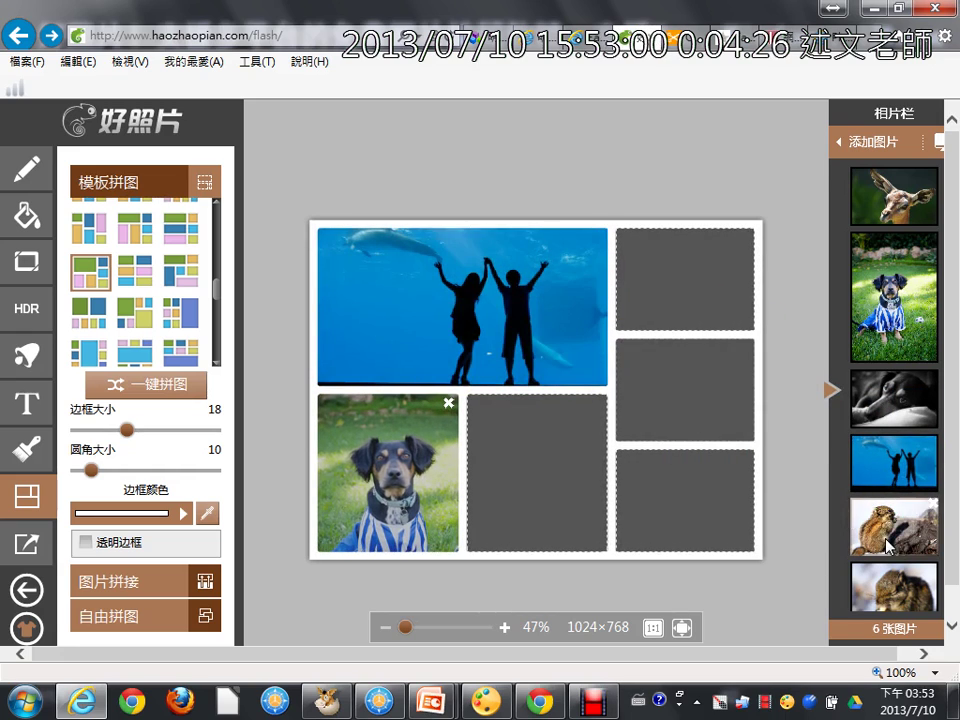
left_click_drag(893, 527, 685, 500)
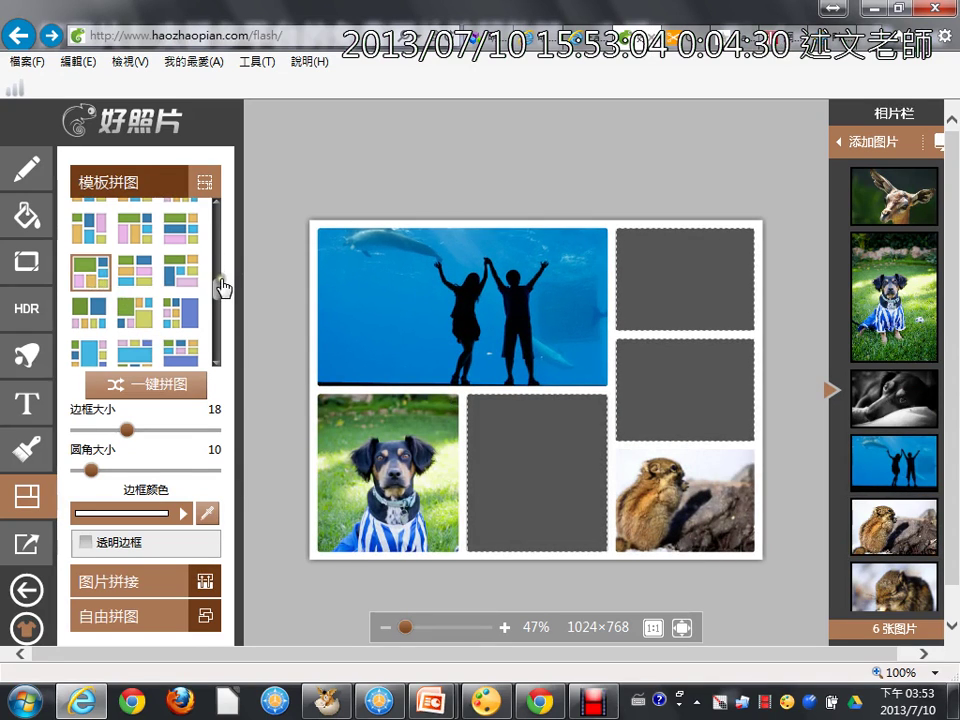
Apply the template with one wide cell above three equal cells and close the photo properties.
left_click_drag(218, 278, 205, 240)
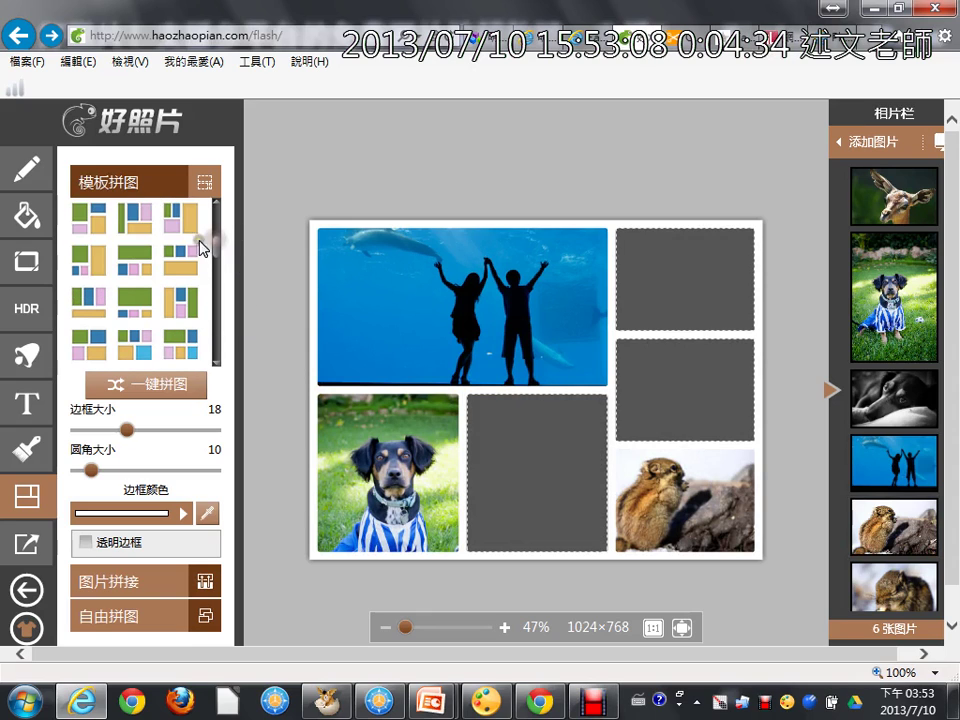
left_click(130, 270)
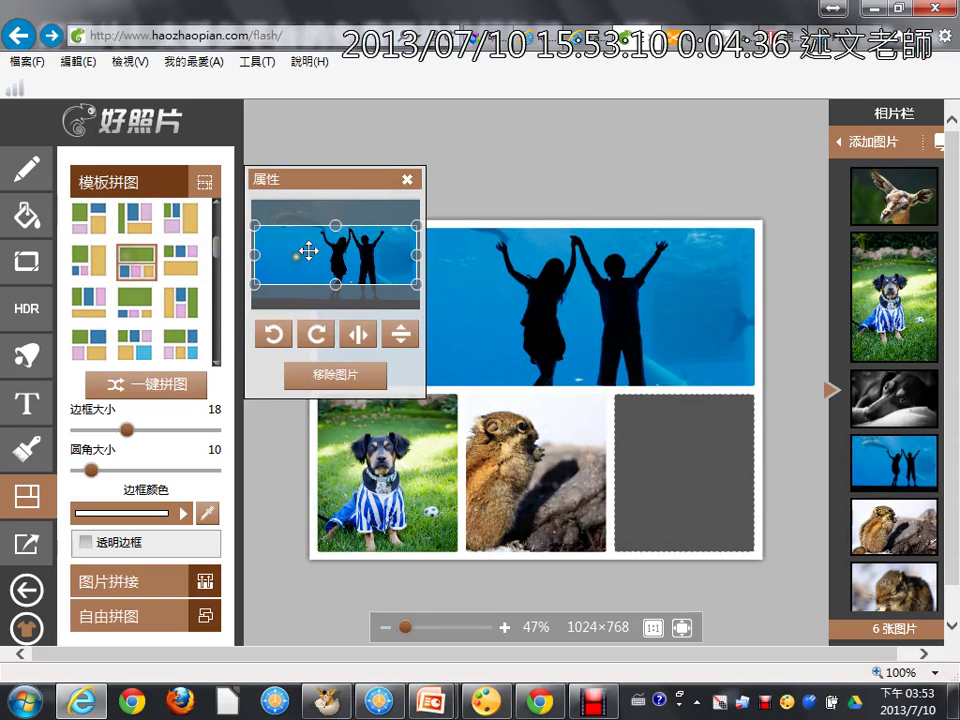
left_click(407, 181)
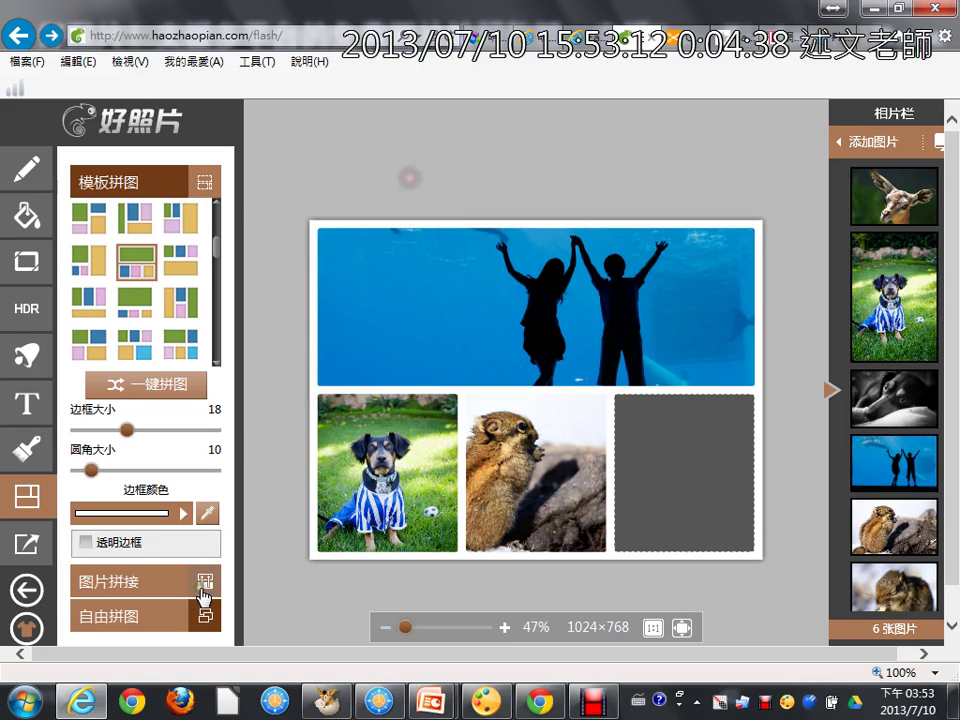
left_click(139, 616)
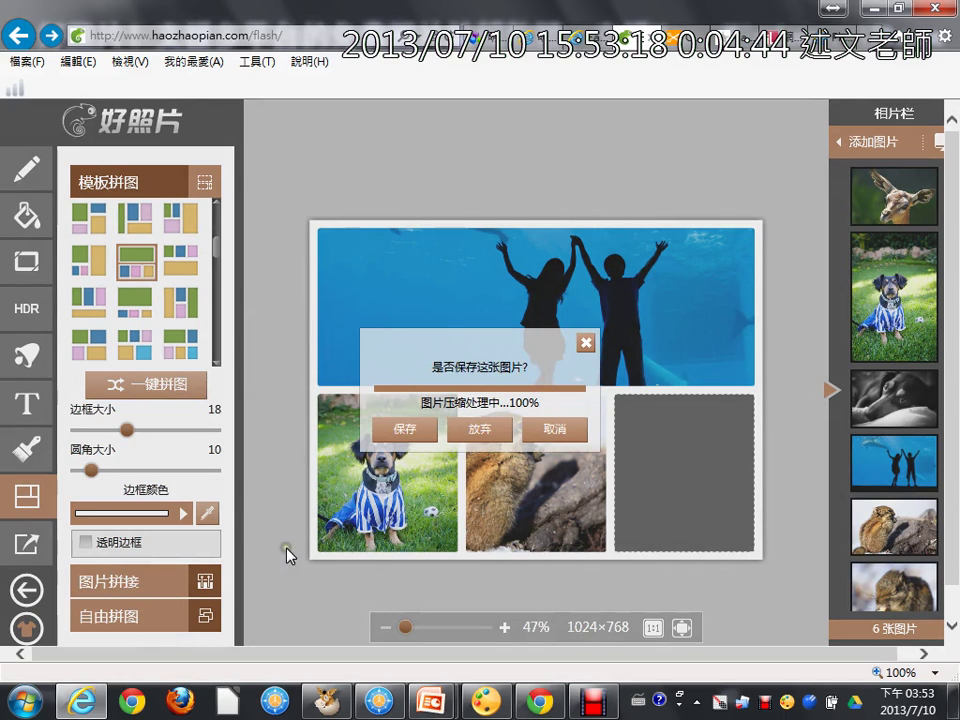
left_click(404, 429)
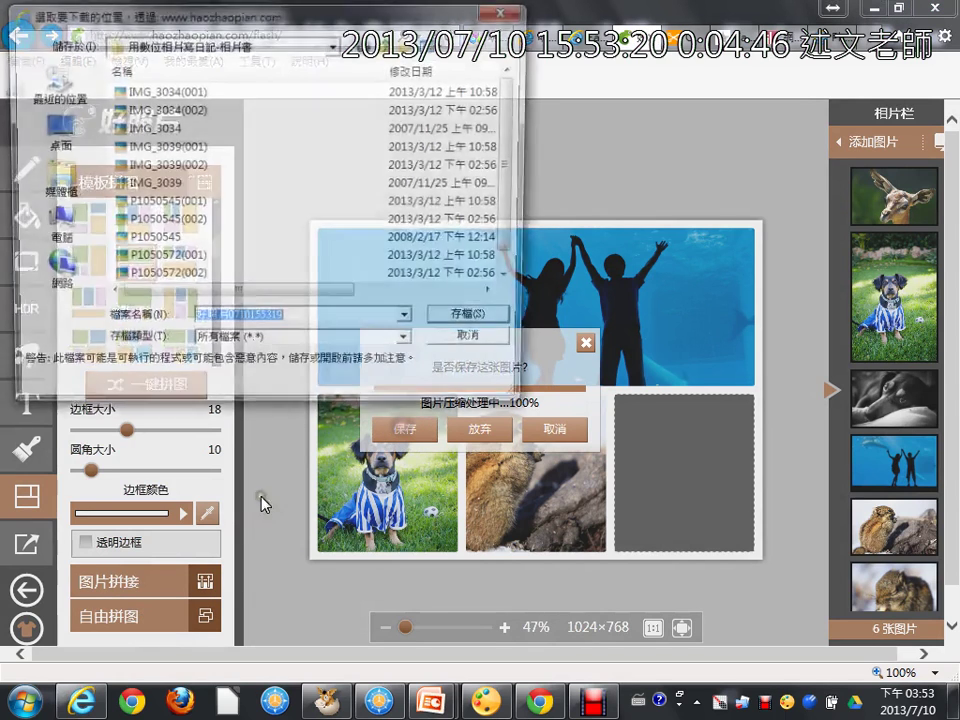
left_click(468, 338)
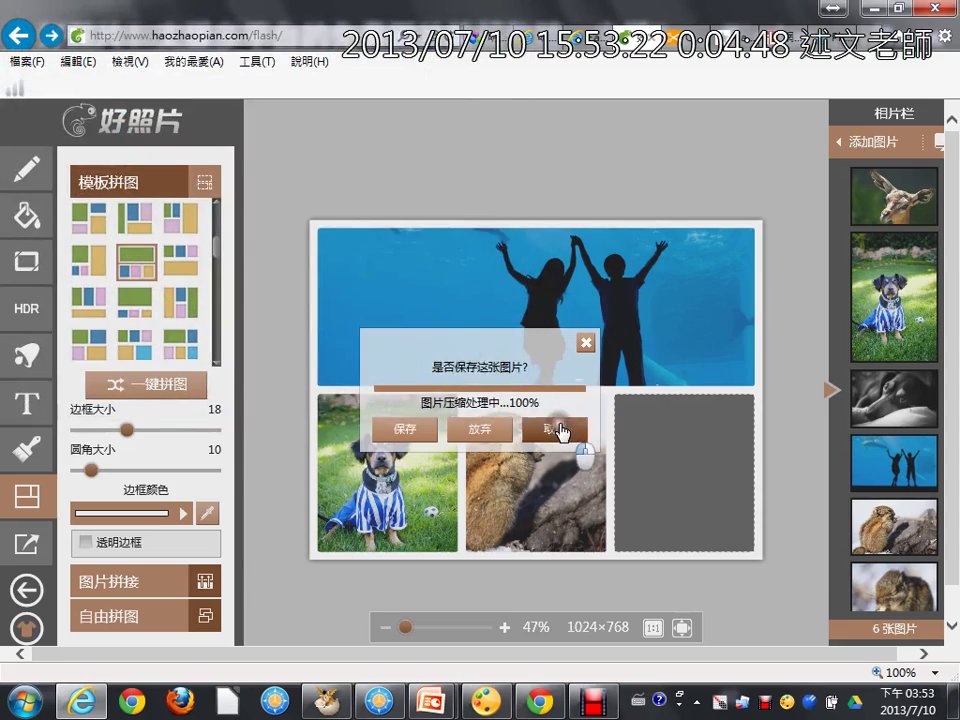
left_click(555, 430)
Switch to free collage mode (自由拼图), saving the template collage to the 暫存區 (F:) drive under the suggested name.
left_click(133, 619)
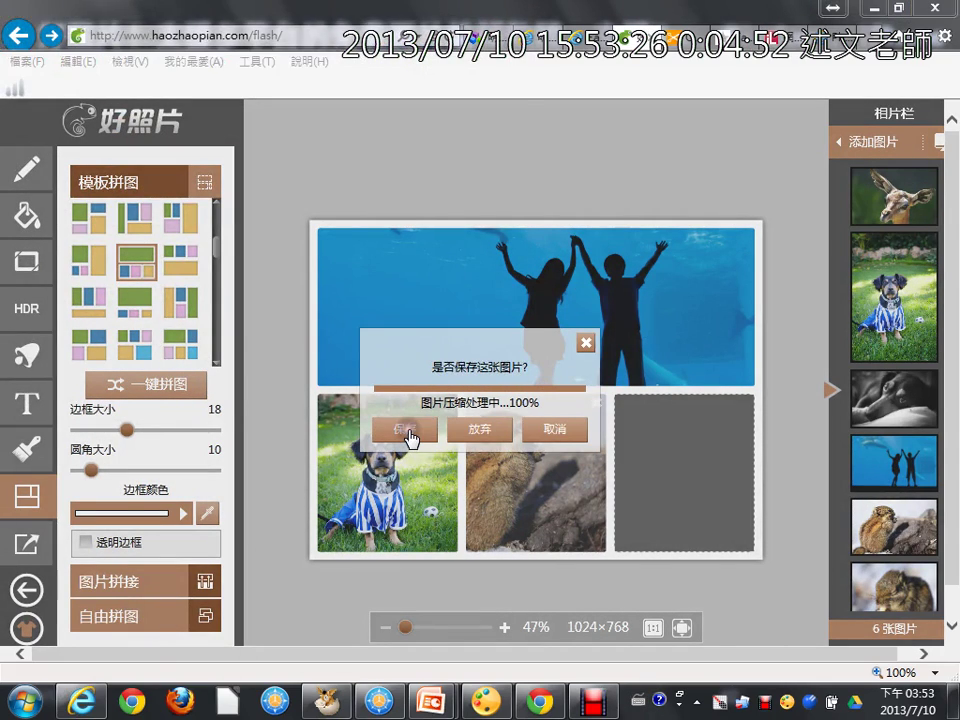
left_click(408, 432)
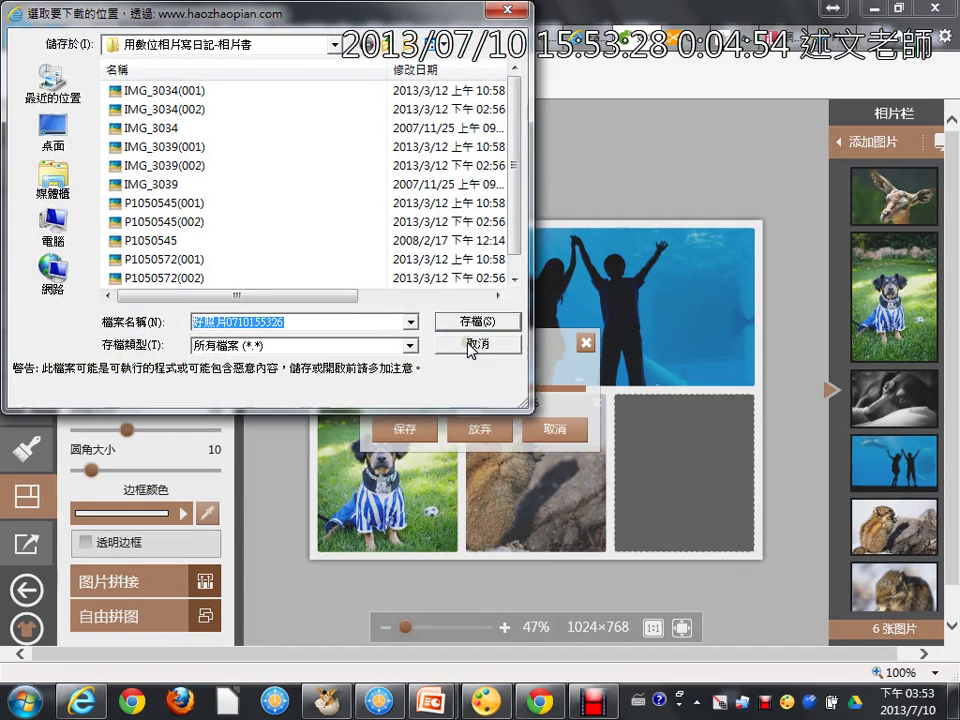
left_click(68, 238)
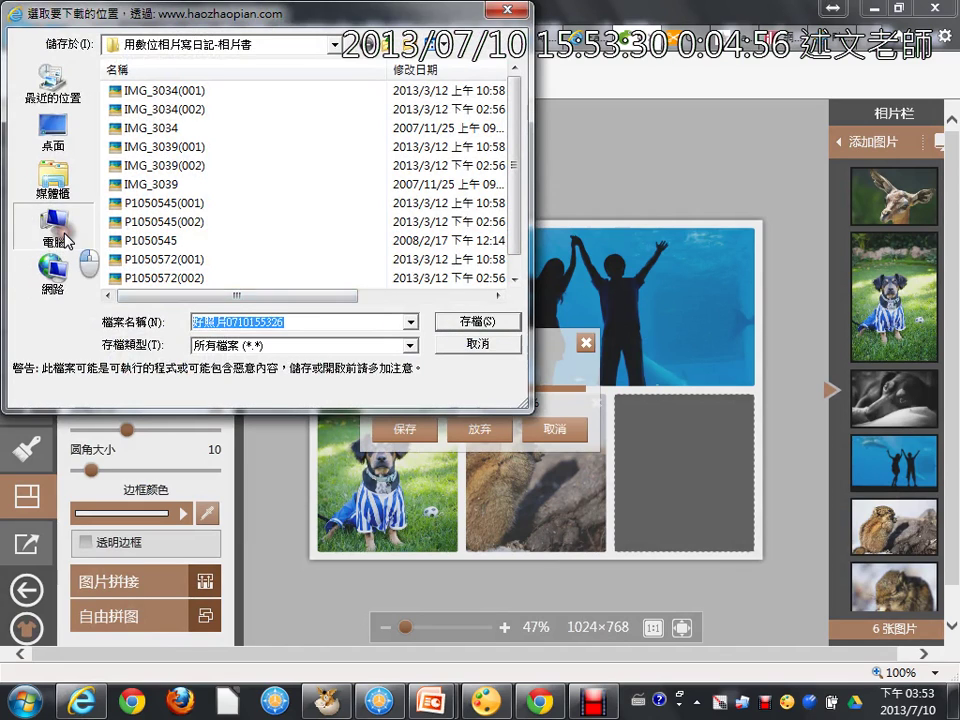
double_click(162, 274)
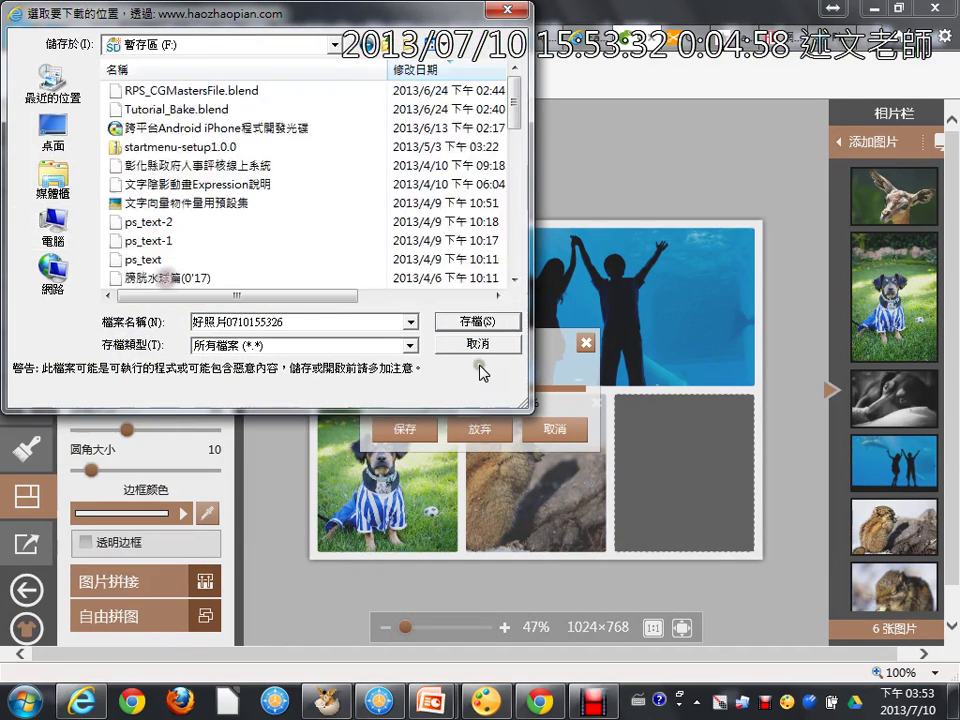
left_click(462, 321)
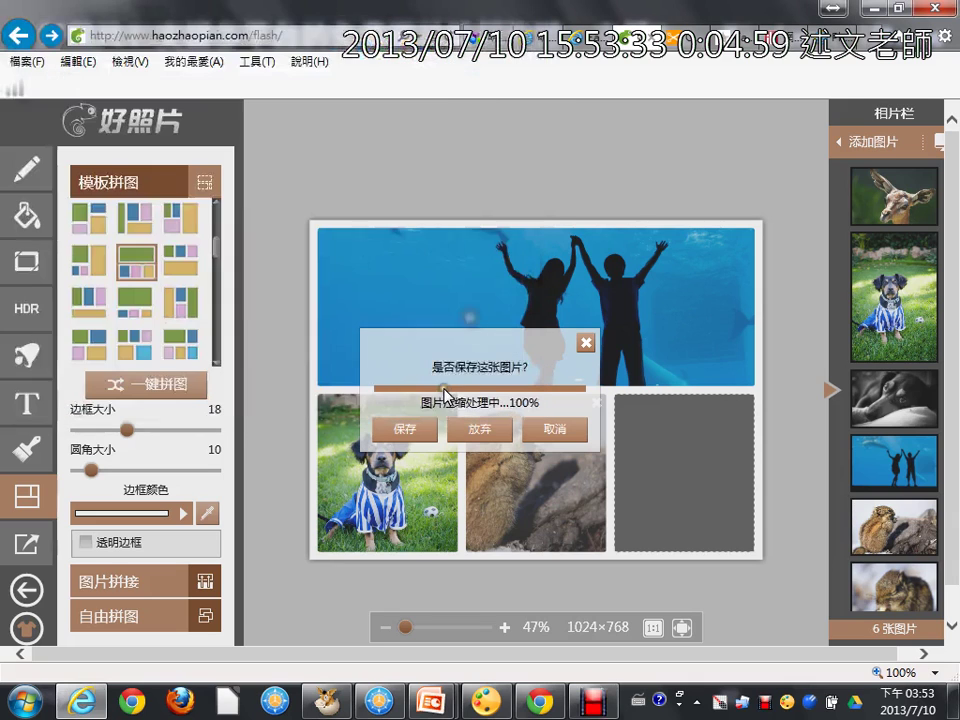
left_click(418, 441)
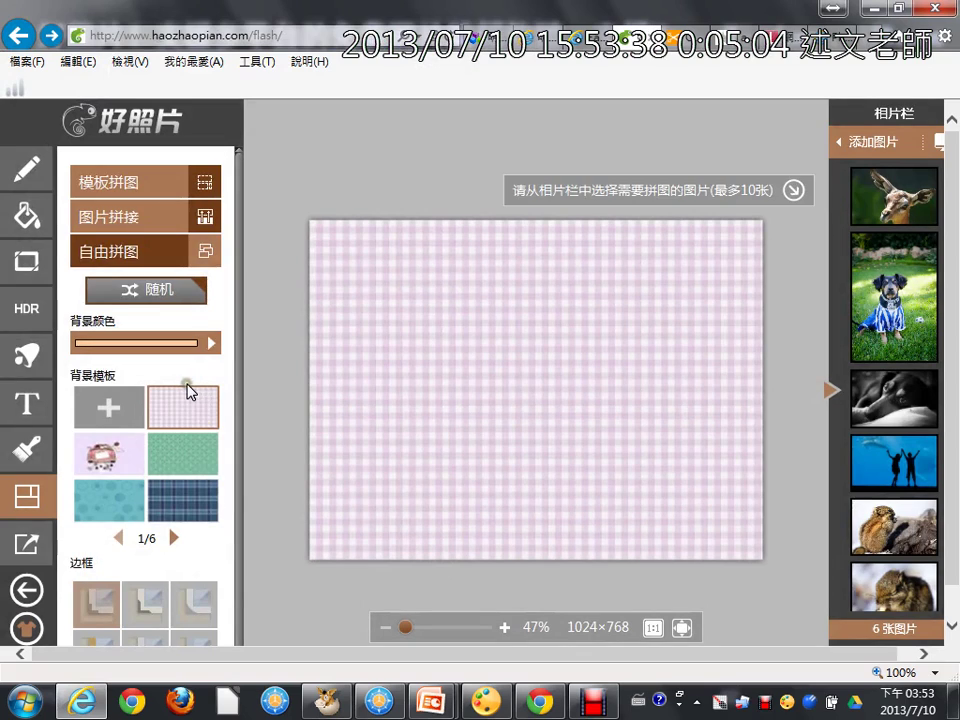
Draw red check marks at the 模板拼图 and 自由拼图 modes and clear the marks.
left_click_drag(70, 150, 104, 143)
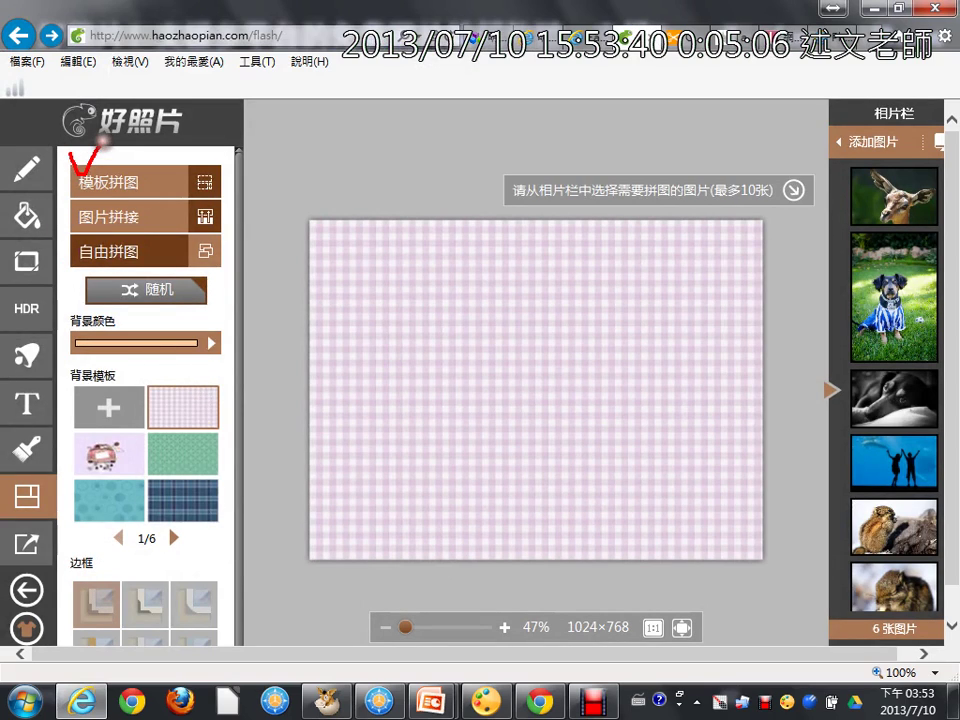
left_click_drag(72, 240, 108, 233)
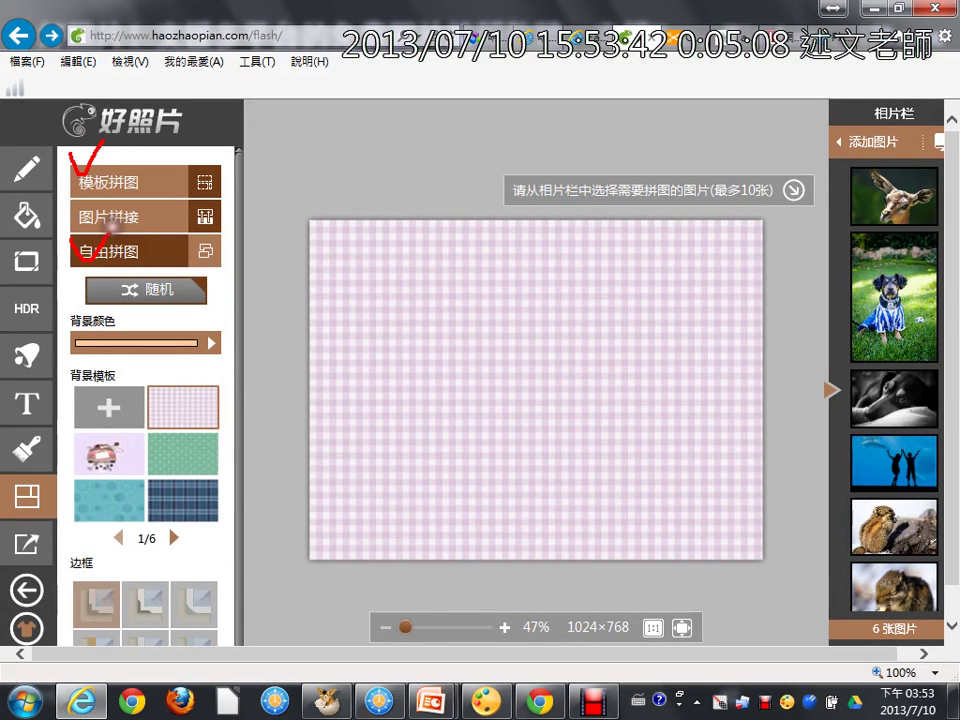
key("Escape")
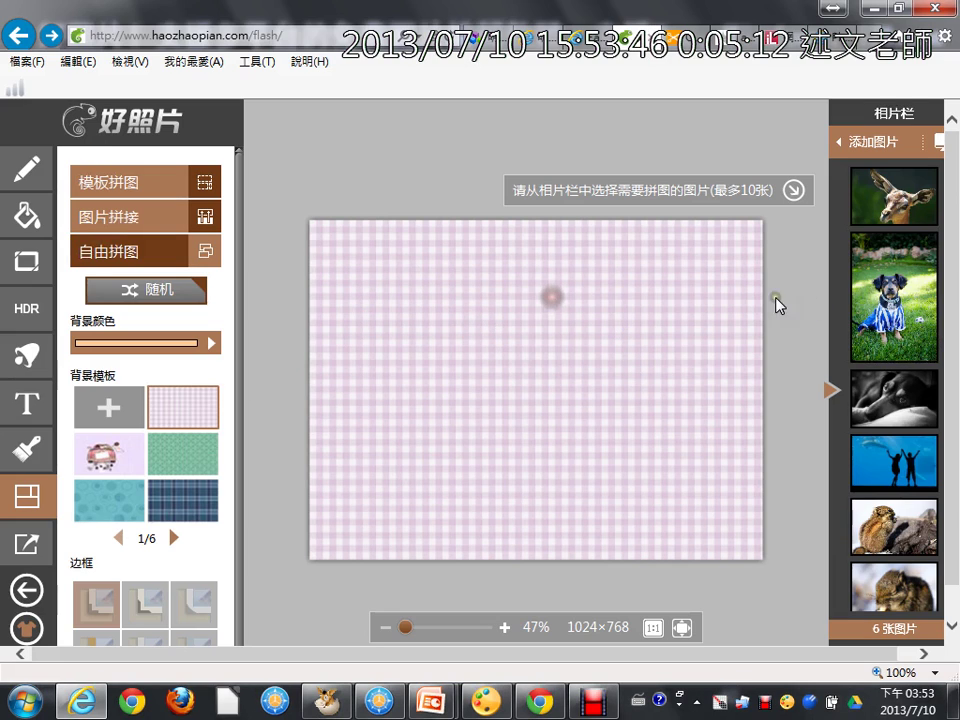
Add the striped-shirt dog, black-and-white dog, blue silhouette and squirrel-by-rock photos to the free collage.
mouse_move(910, 292)
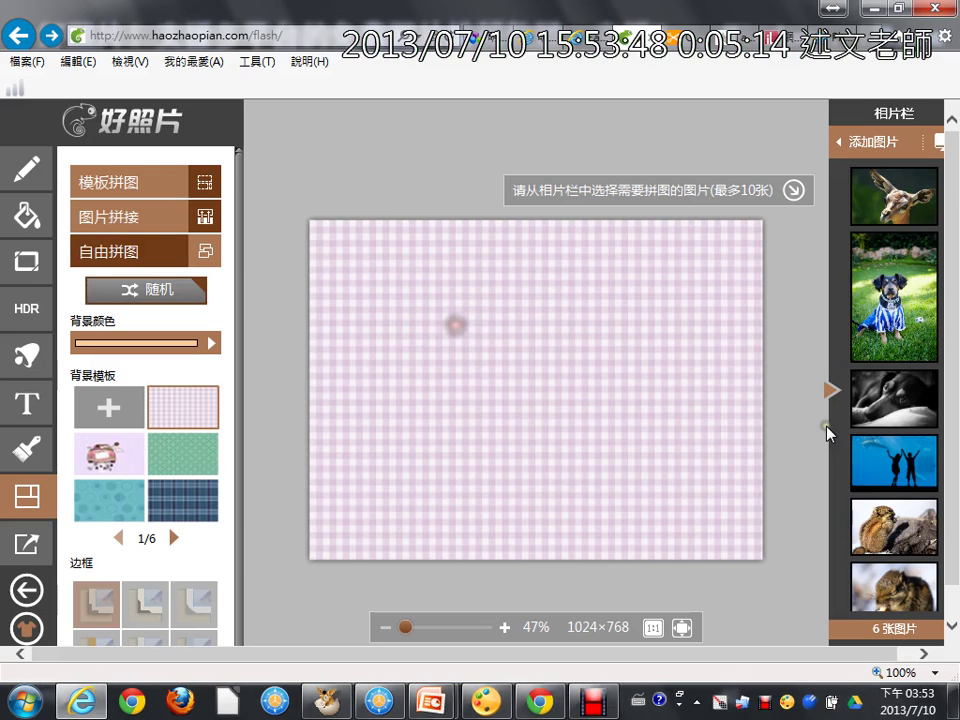
left_click(870, 318)
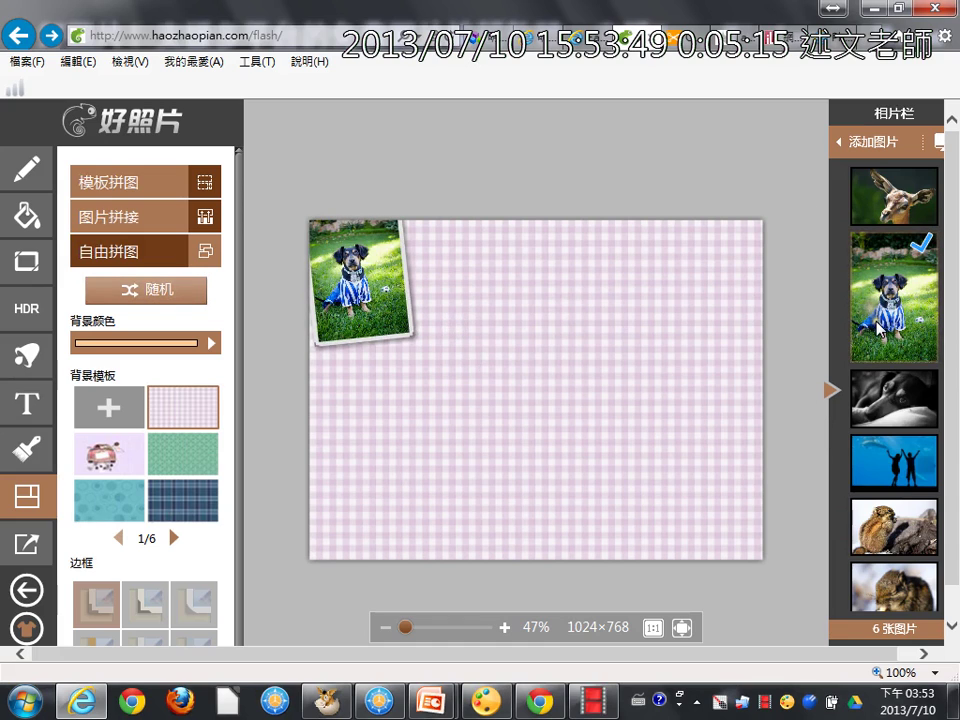
left_click(879, 392)
left_click(900, 465)
left_click(893, 525)
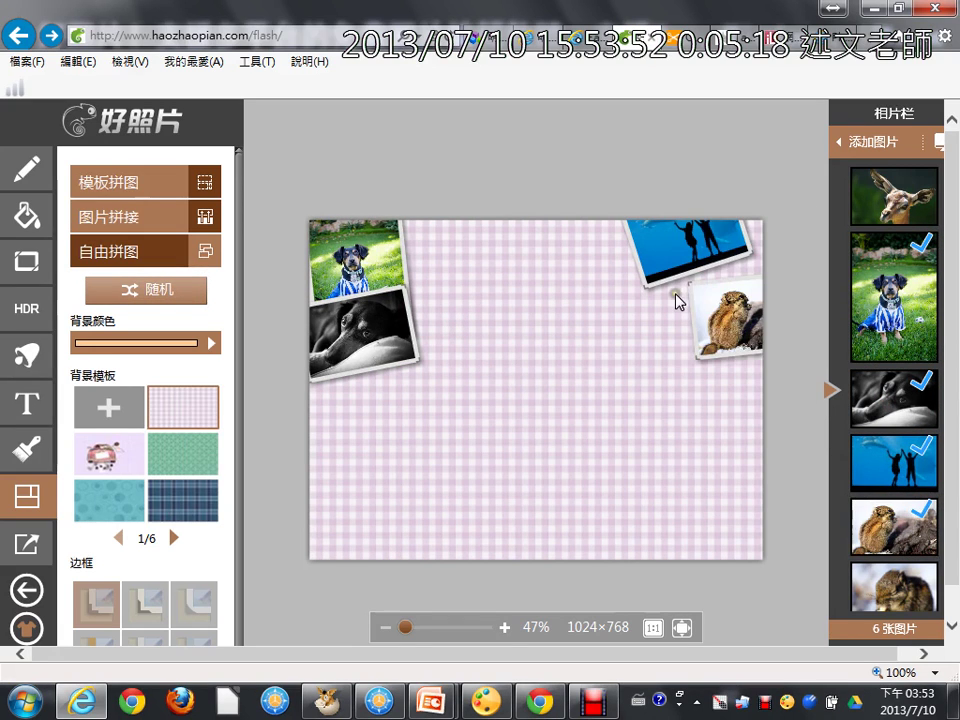
Spread the silhouette, squirrel and black-and-white dog photos apart across the collage so they no longer overlap.
left_click_drag(661, 265, 598, 312)
left_click_drag(754, 364, 680, 500)
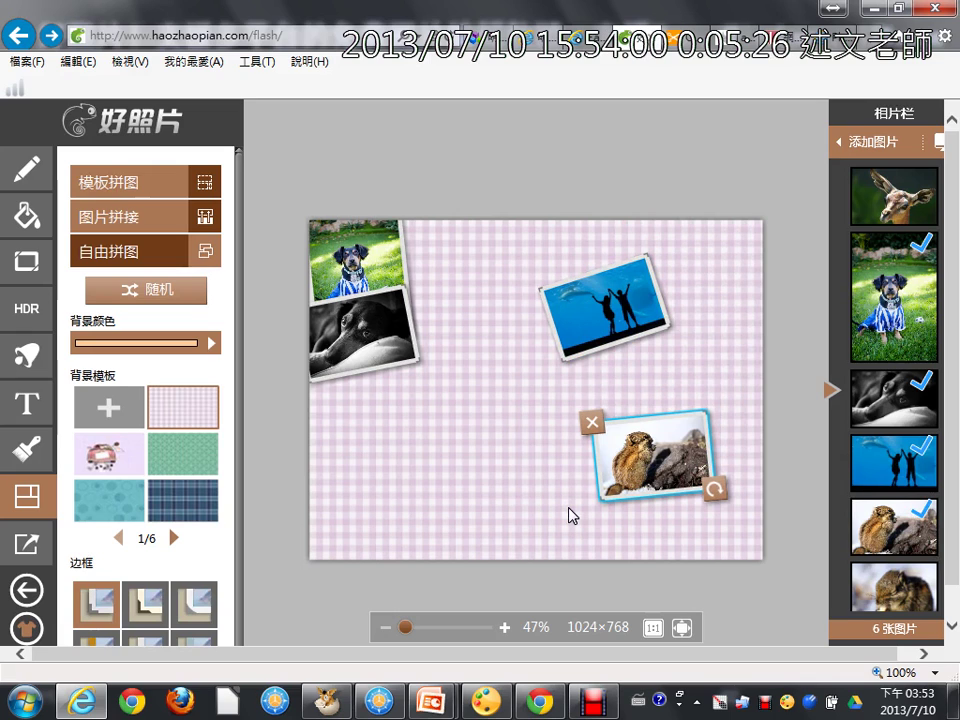
left_click_drag(376, 330, 414, 365)
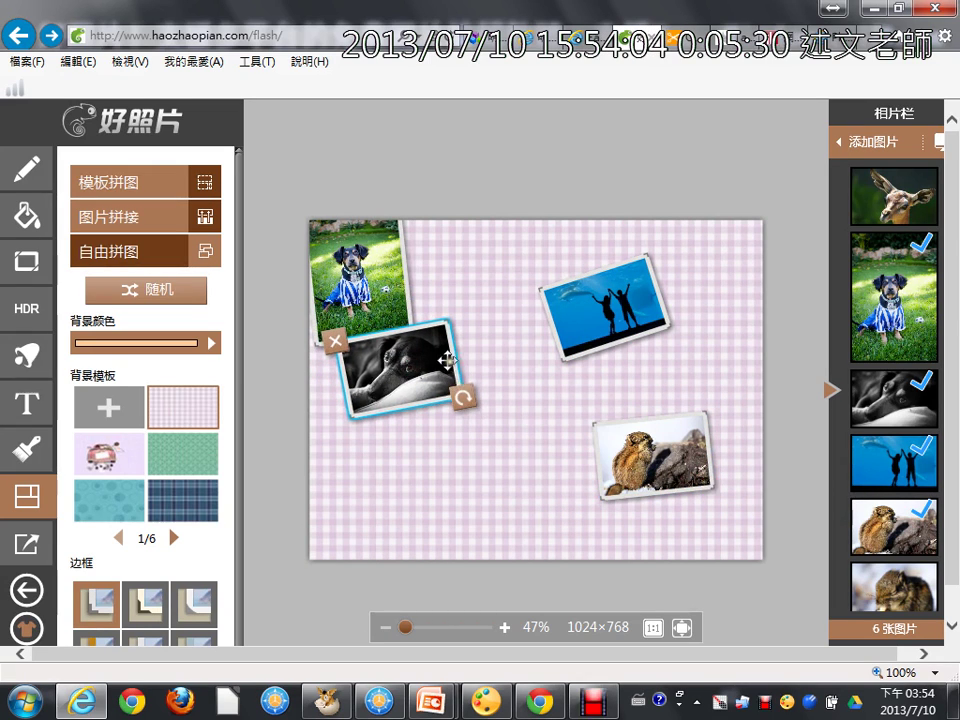
left_click_drag(445, 347, 470, 388)
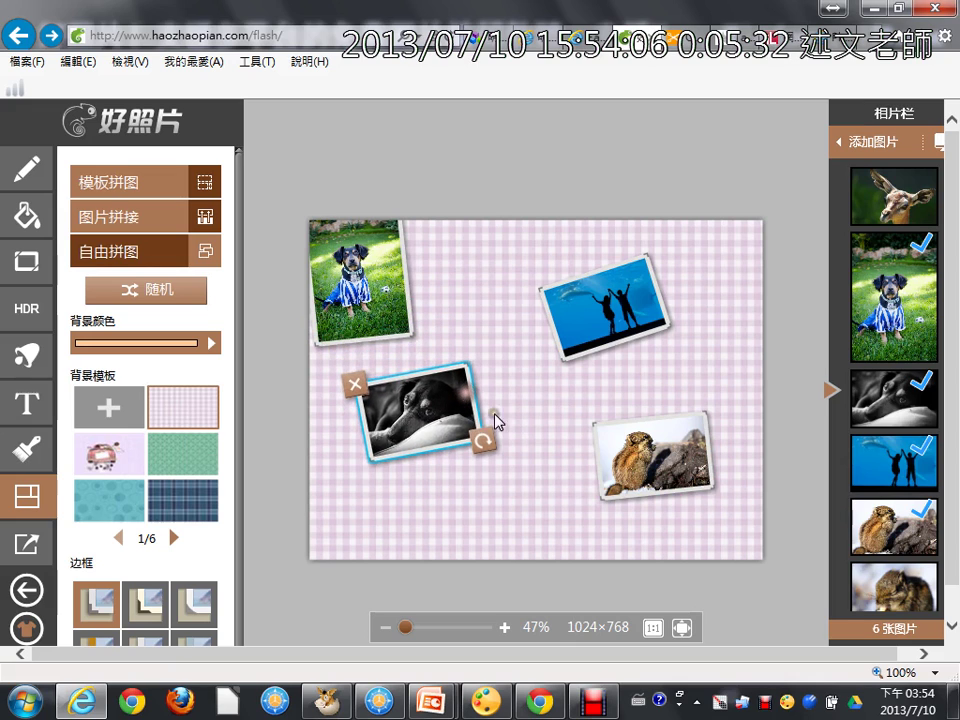
Enlarge and rotate the black-and-white dog, silhouette and squirrel photos, repositioning the last two to fill the collage.
left_click_drag(487, 443, 555, 487)
left_click_drag(617, 328, 645, 309)
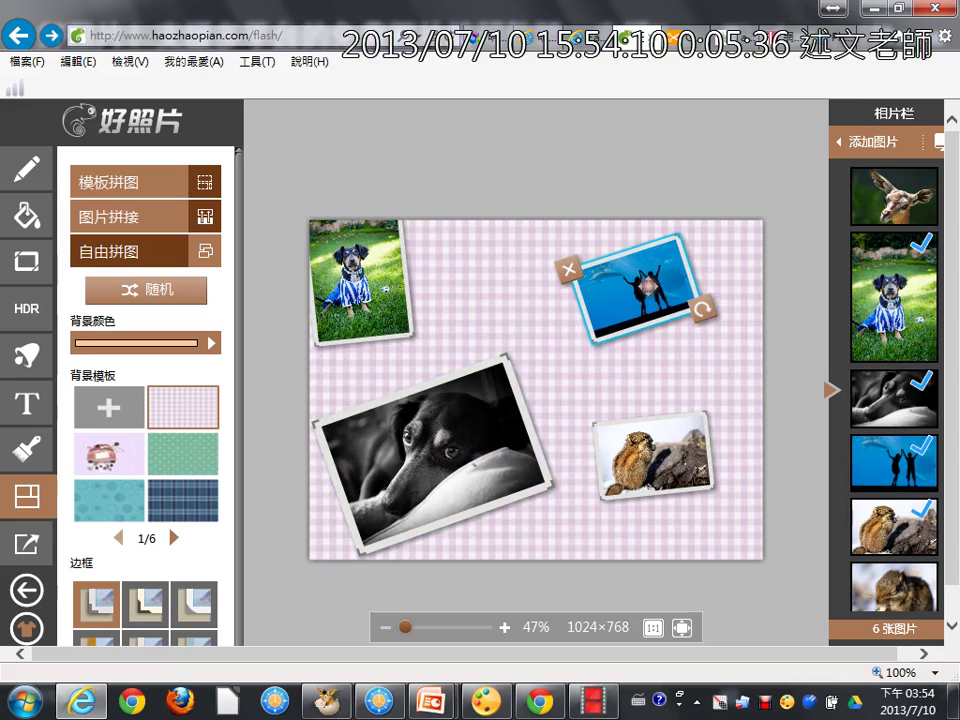
left_click_drag(707, 309, 767, 316)
left_click_drag(678, 467, 668, 488)
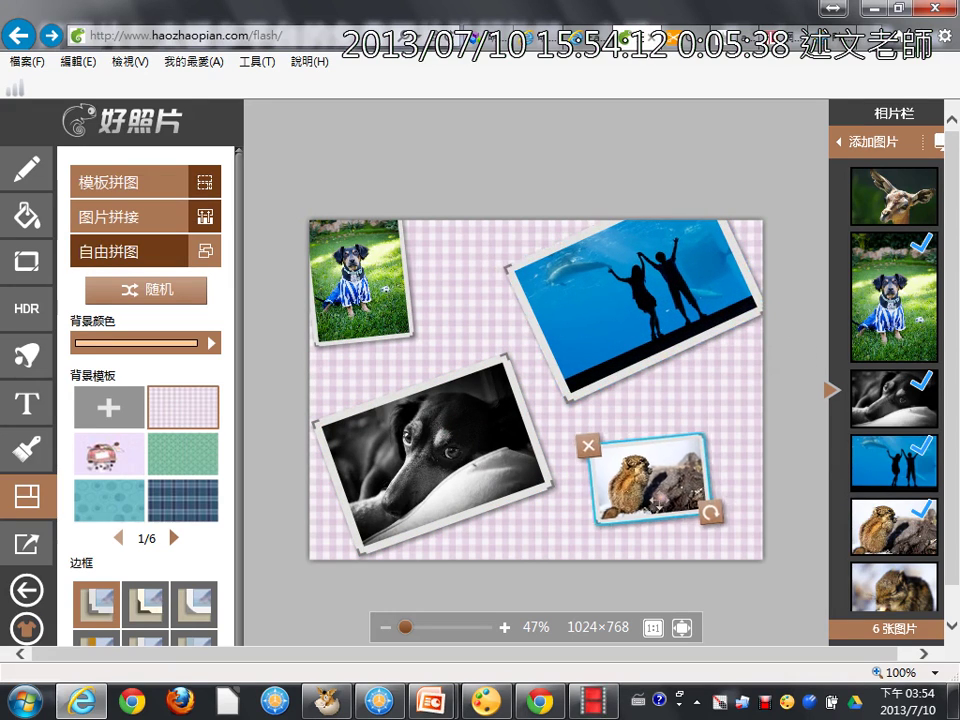
left_click_drag(688, 536, 729, 561)
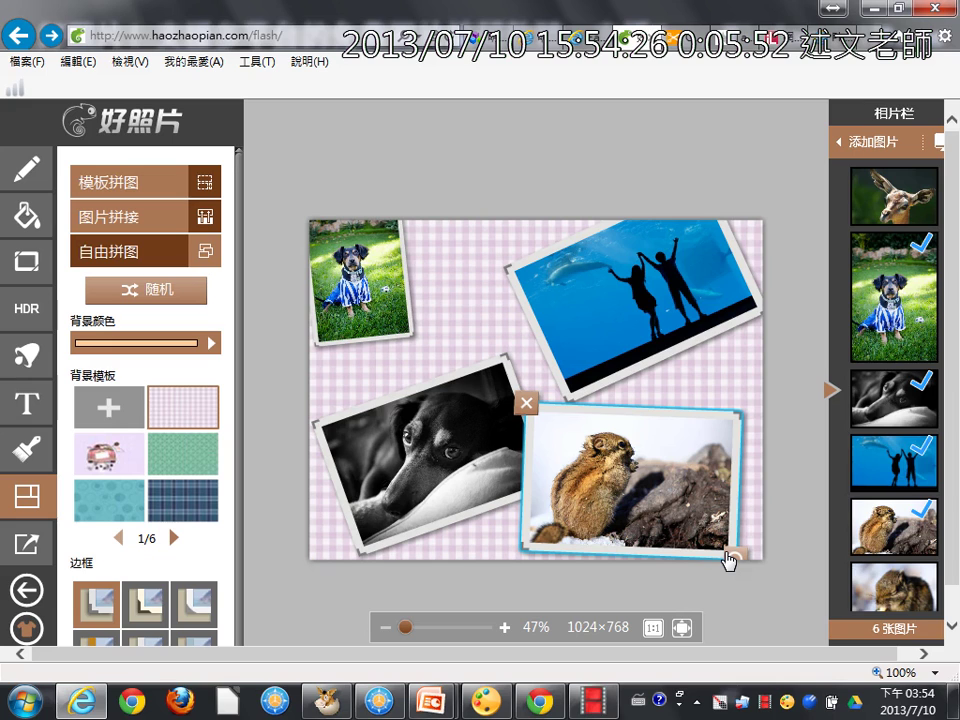
Switch to PhotoCap and circle its 拼图 (拼圖) collage tool with the red pen.
key("alt+Tab")
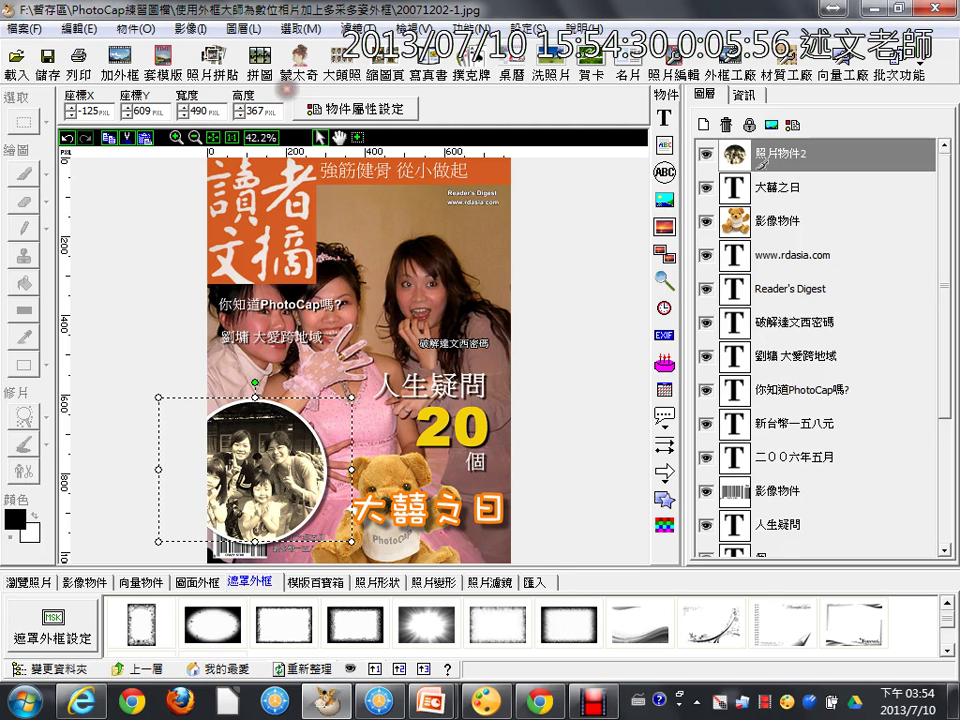
mouse_move(232, 75)
left_mouse_down()
mouse_move(240, 40)
mouse_move(270, 10)
mouse_move(300, 28)
mouse_move(258, 90)
left_mouse_up()
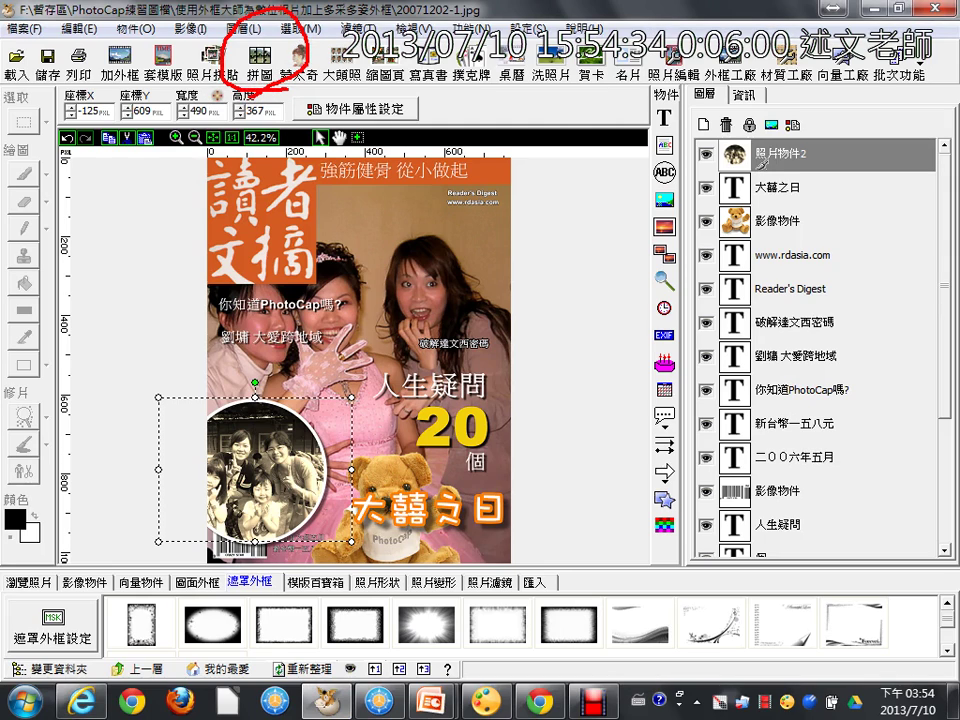
Replace the red annotation with a circle around the 照片拼貼 tool and leave the drawing mode.
key("e")
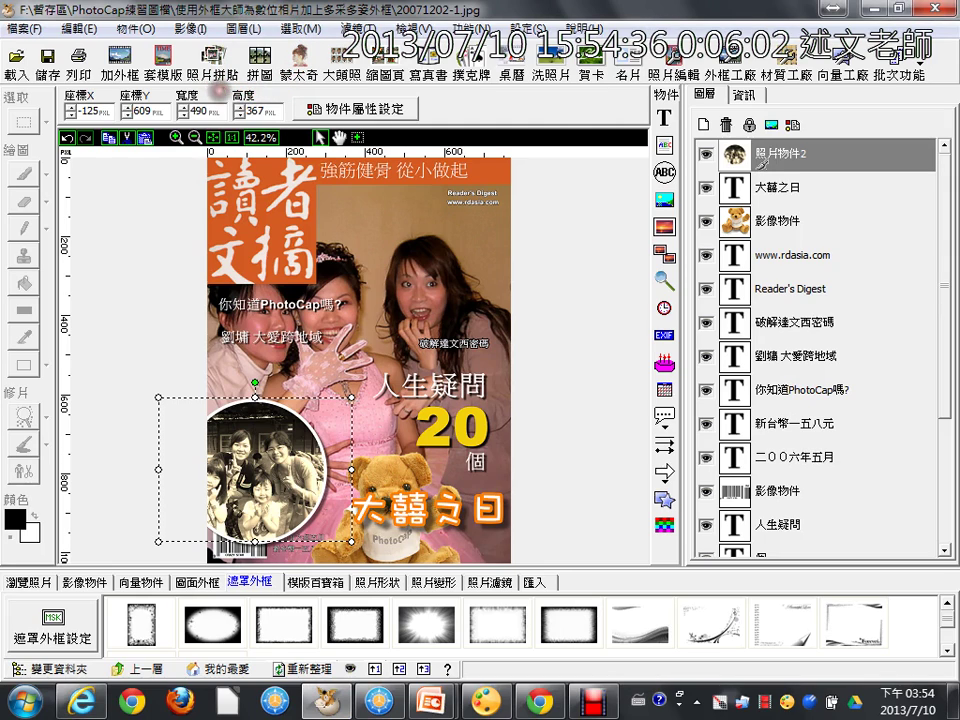
left_click_drag(215, 96, 172, 86)
key("e")
mouse_move(215, 42)
left_mouse_down()
mouse_move(180, 75)
mouse_move(215, 102)
mouse_move(263, 100)
left_mouse_up()
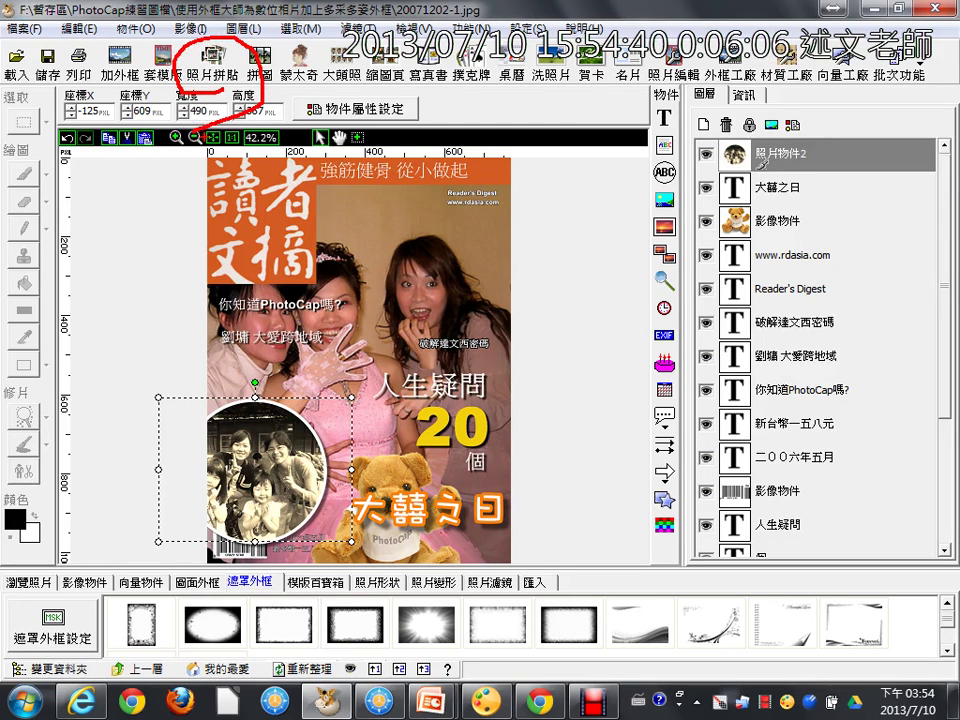
key("Escape")
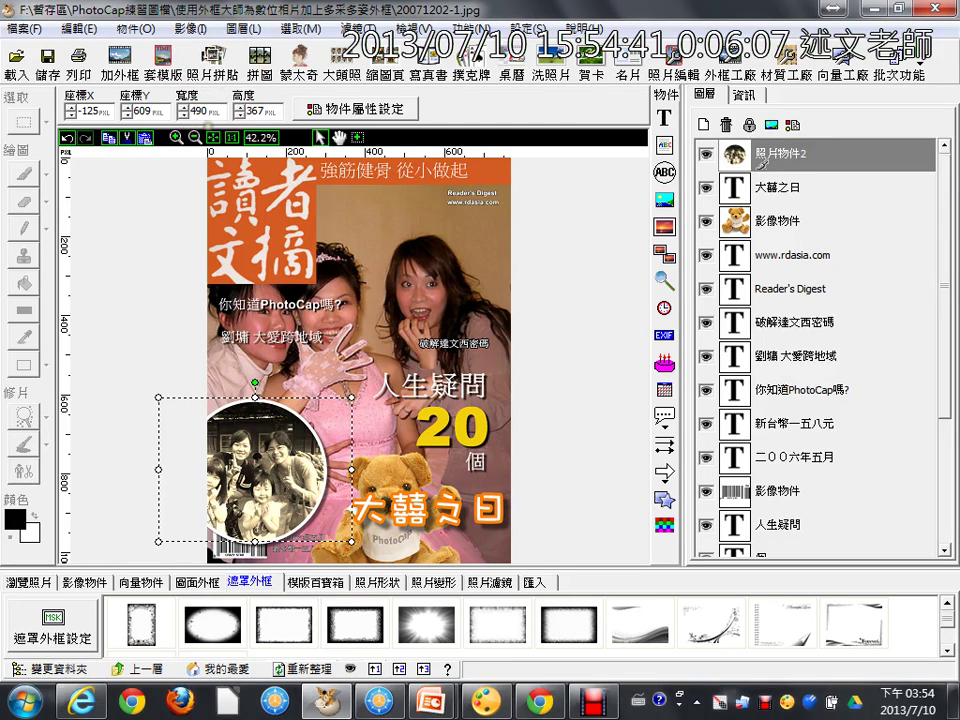
Start a 照片拼貼 photo collage and load photos P1140243.JPG to P1140251.JPG from the 20130525大愛親子畢旅 folder.
left_click(213, 60)
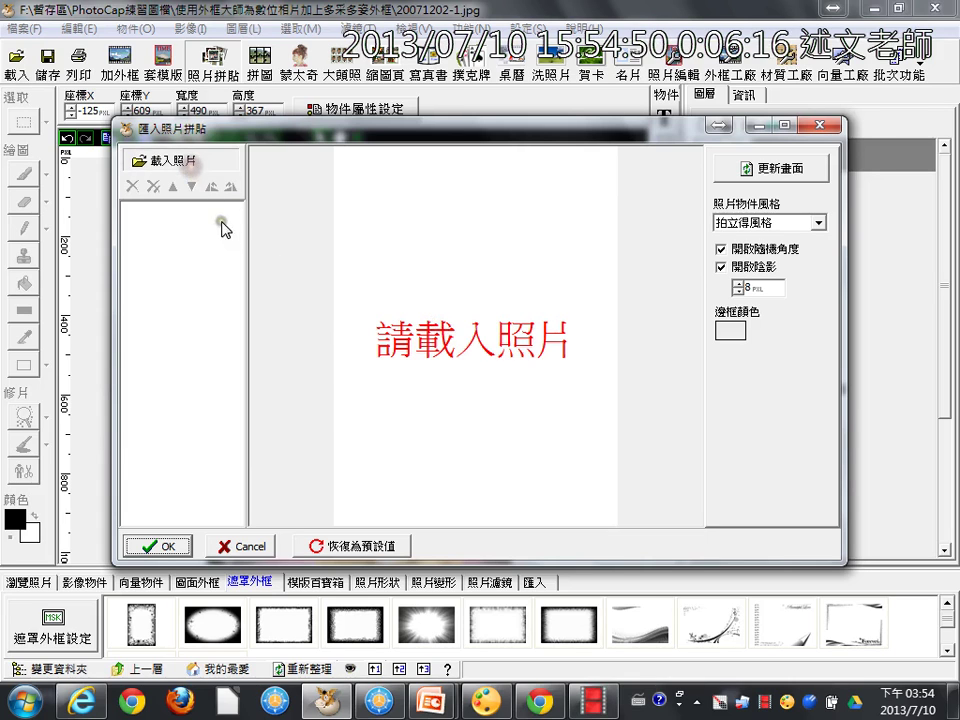
left_click(160, 160)
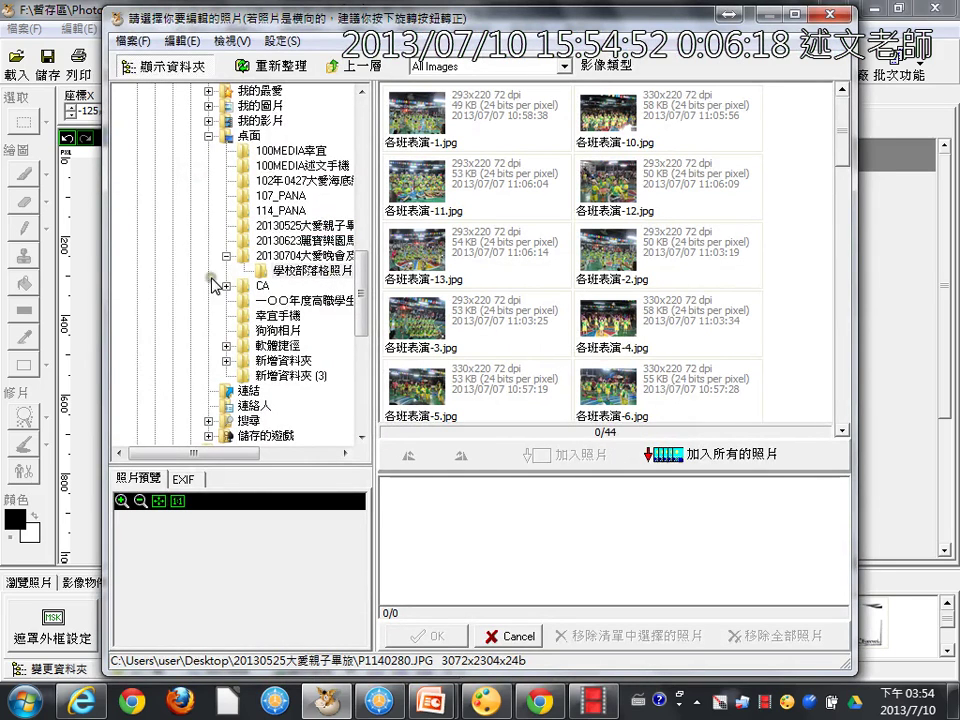
left_click(300, 225)
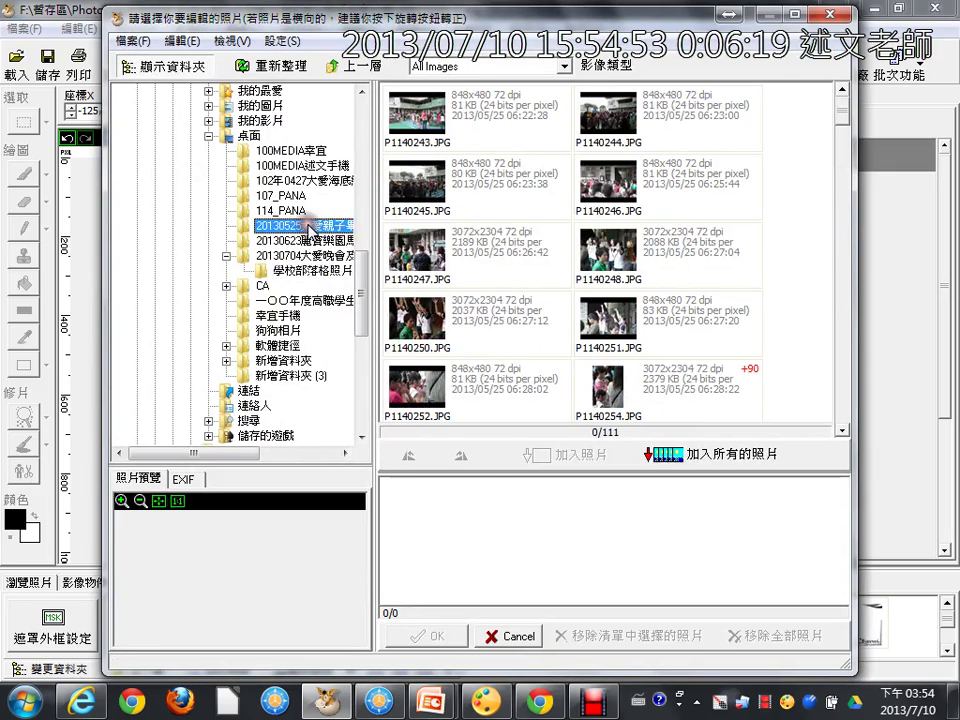
left_click(482, 139)
left_click(607, 315, "shift")
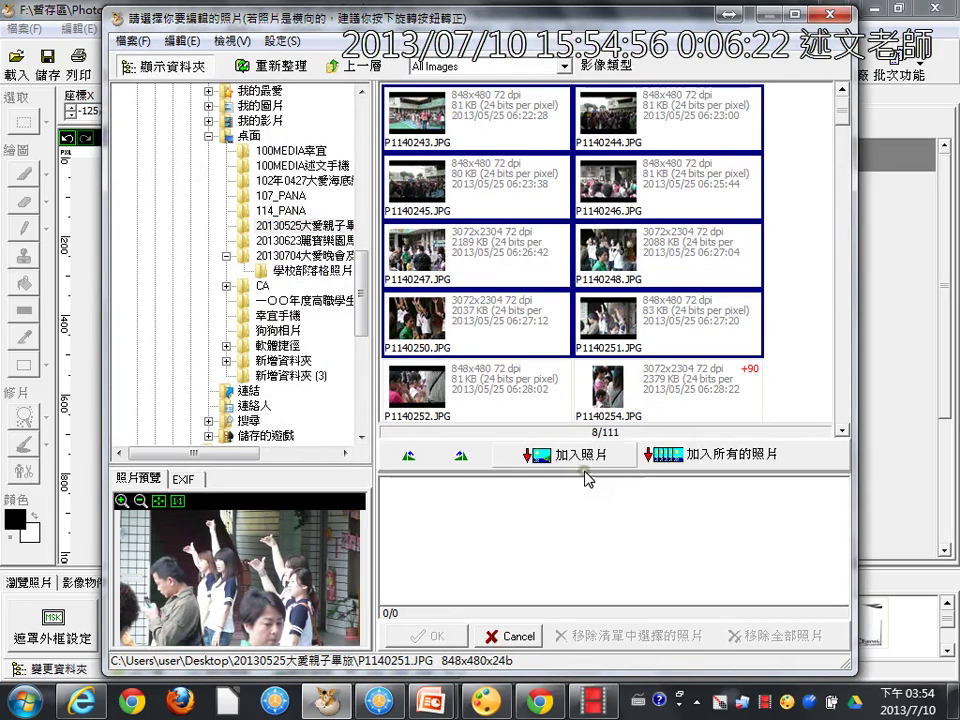
left_click(575, 453)
left_click(423, 636)
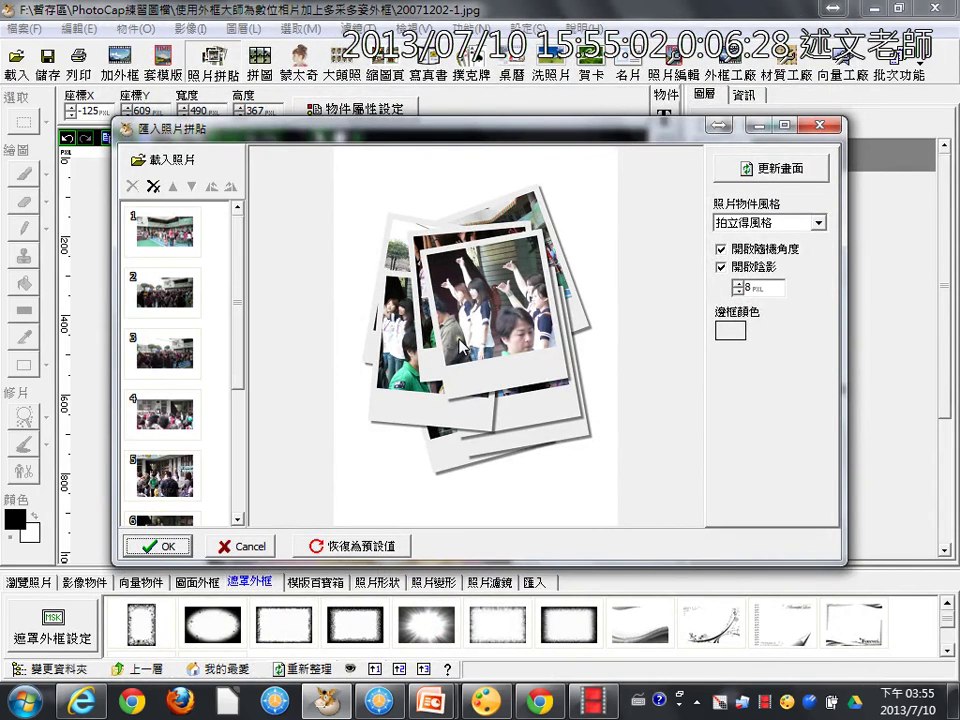
Reshuffle the random arrangement of the polaroid-style (拍立得風格) photos several times.
left_click(745, 170)
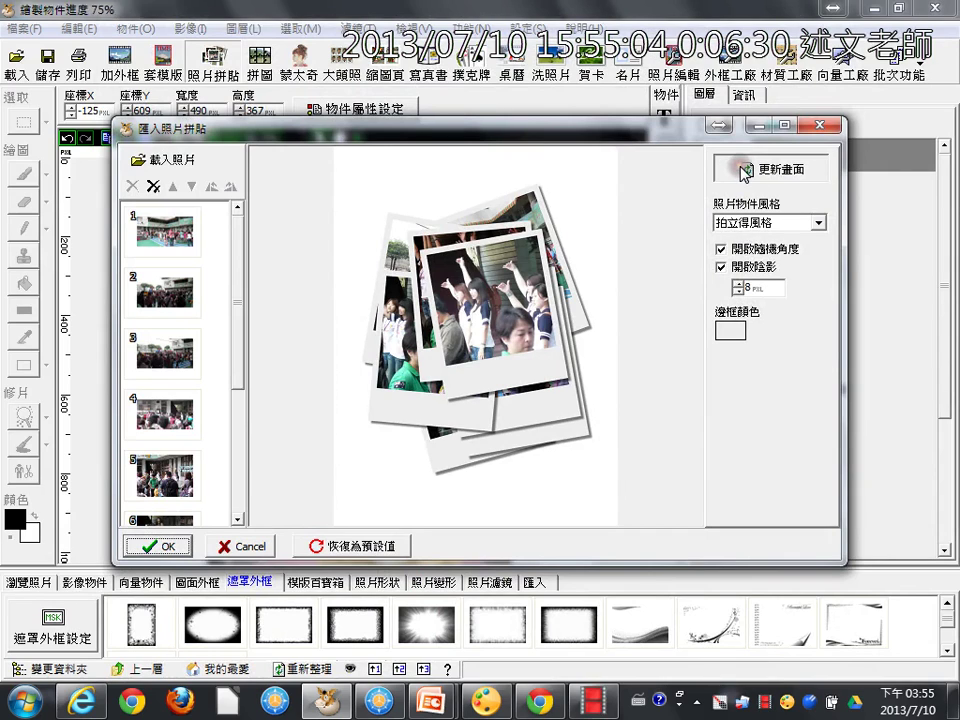
left_click(744, 172)
left_click(740, 174)
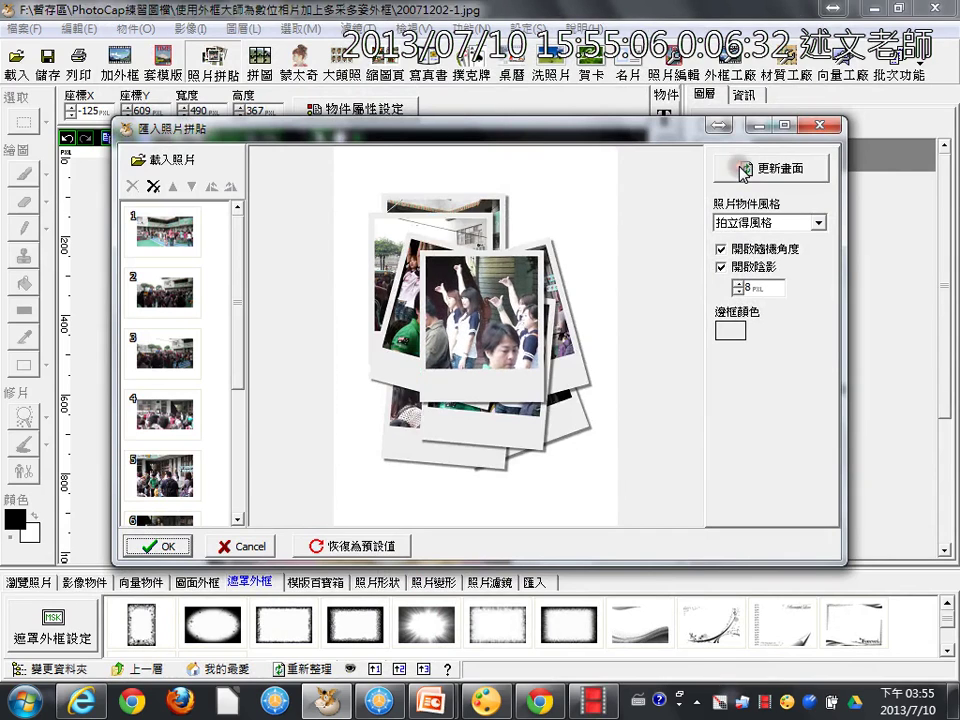
left_click(736, 177)
Remove the eighth and seventh photos from the collage's photo list.
scroll(182, 362, "down", 4)
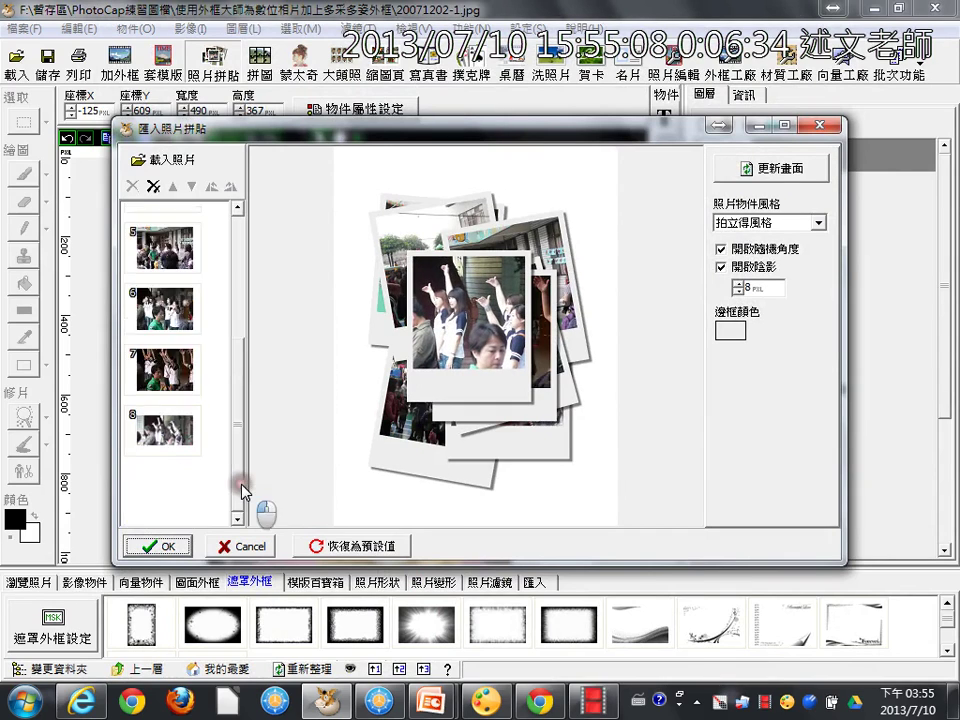
left_click(181, 421)
left_click(132, 185)
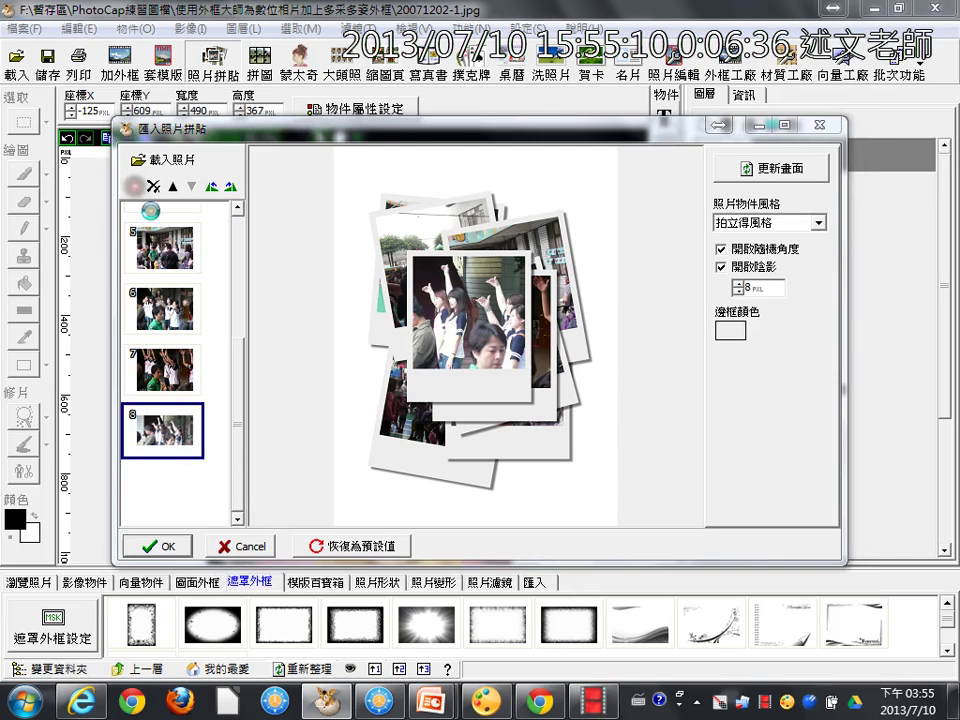
left_click(446, 412)
left_click(150, 381)
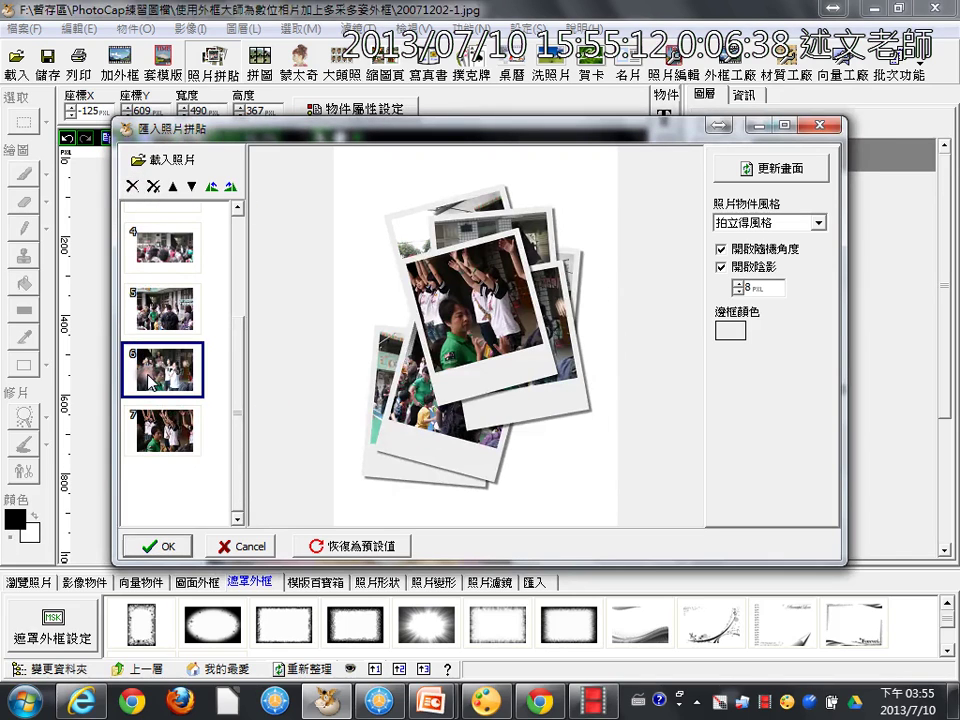
left_click(180, 455)
left_click(132, 185)
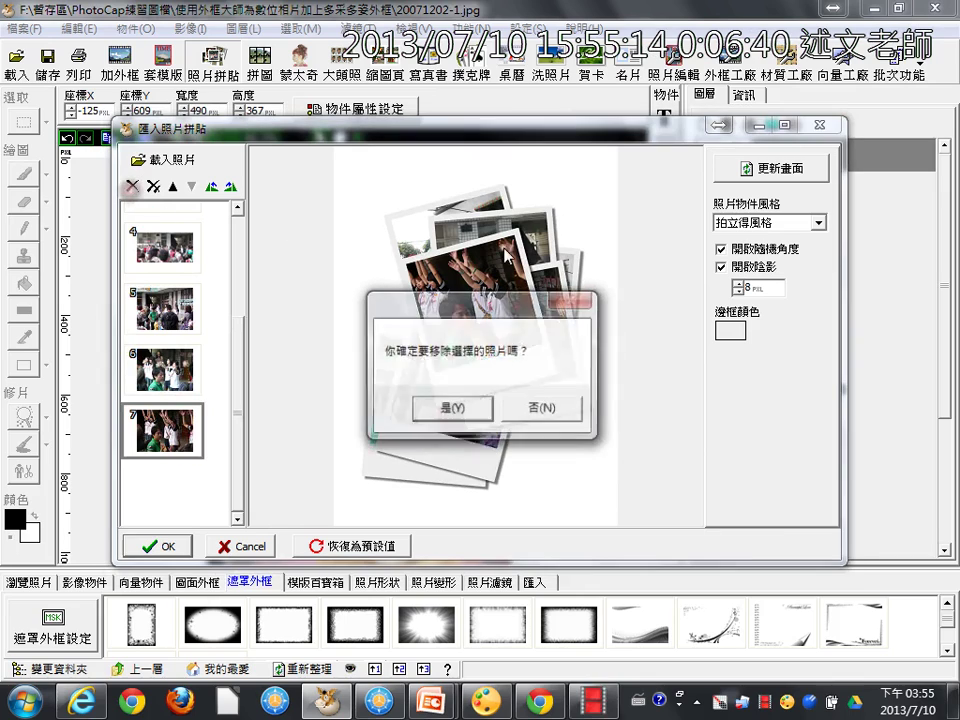
left_click(451, 408)
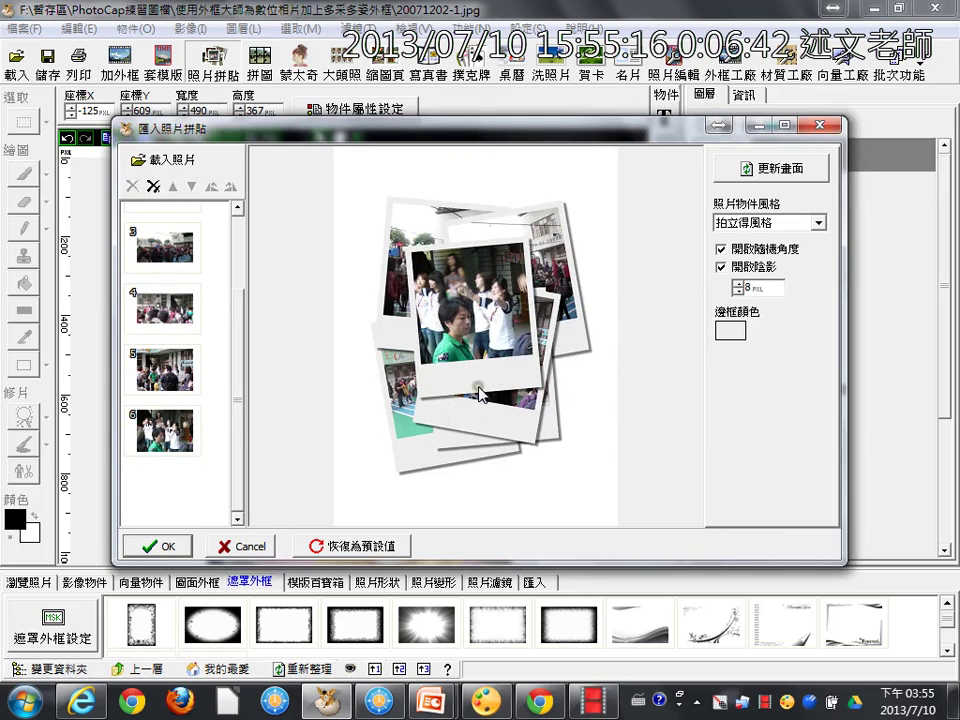
Regenerate the collage arrangement and insert the polaroid photos onto the magazine cover.
left_click(735, 180)
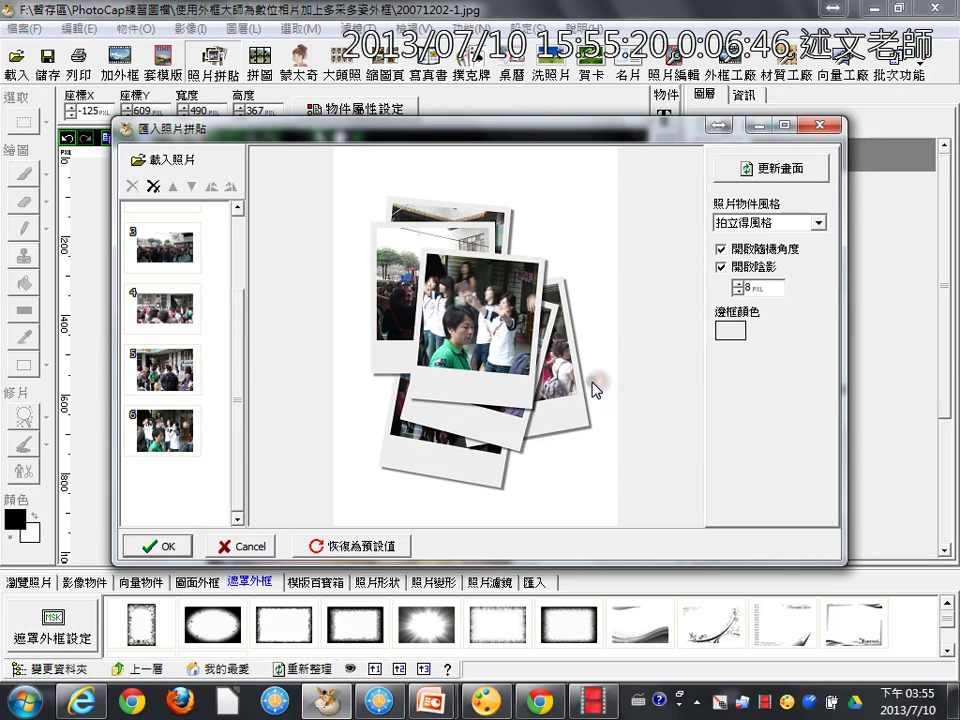
left_click(167, 544)
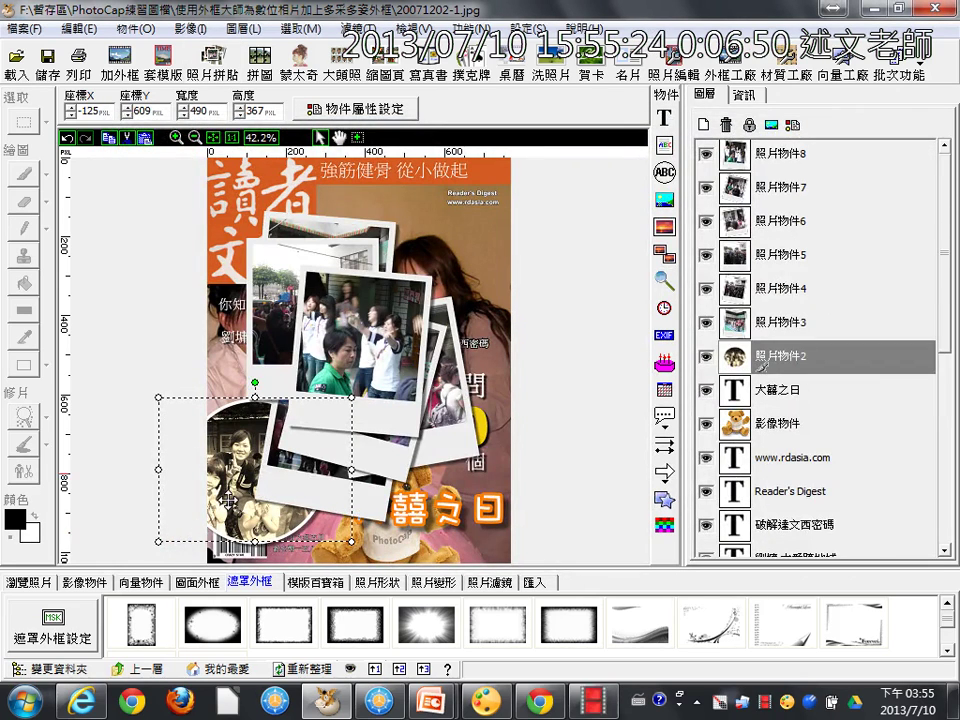
Move photo object 照片物件6 to the cover's upper-right corner and 照片物件8 off its left edge, to about X -295, Y 271.
left_click(364, 345)
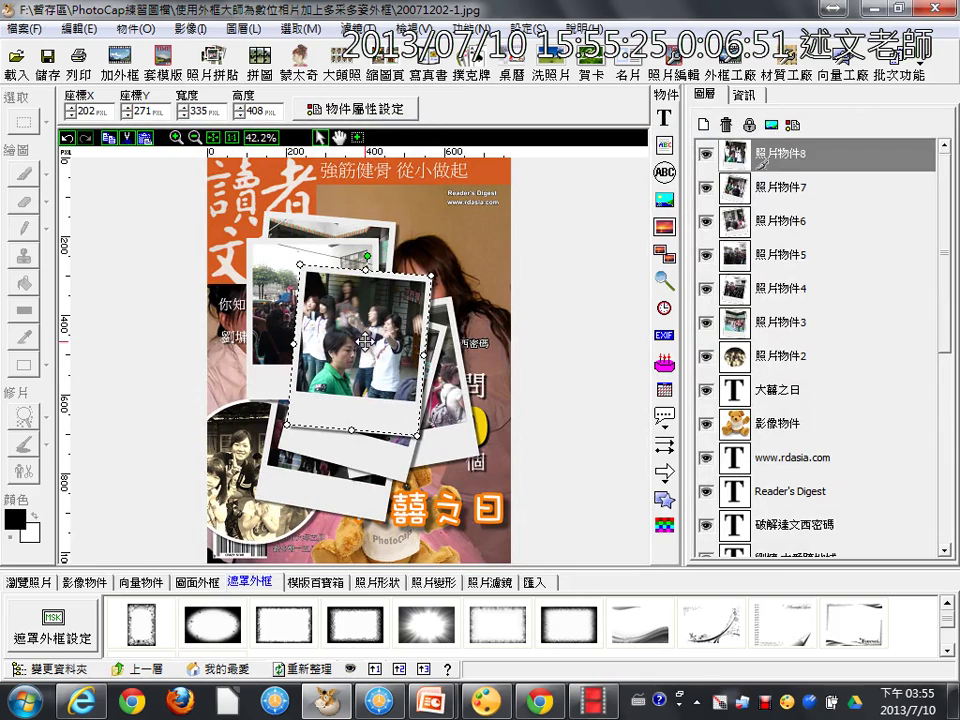
left_click(740, 288)
left_click(740, 254)
left_click(740, 220)
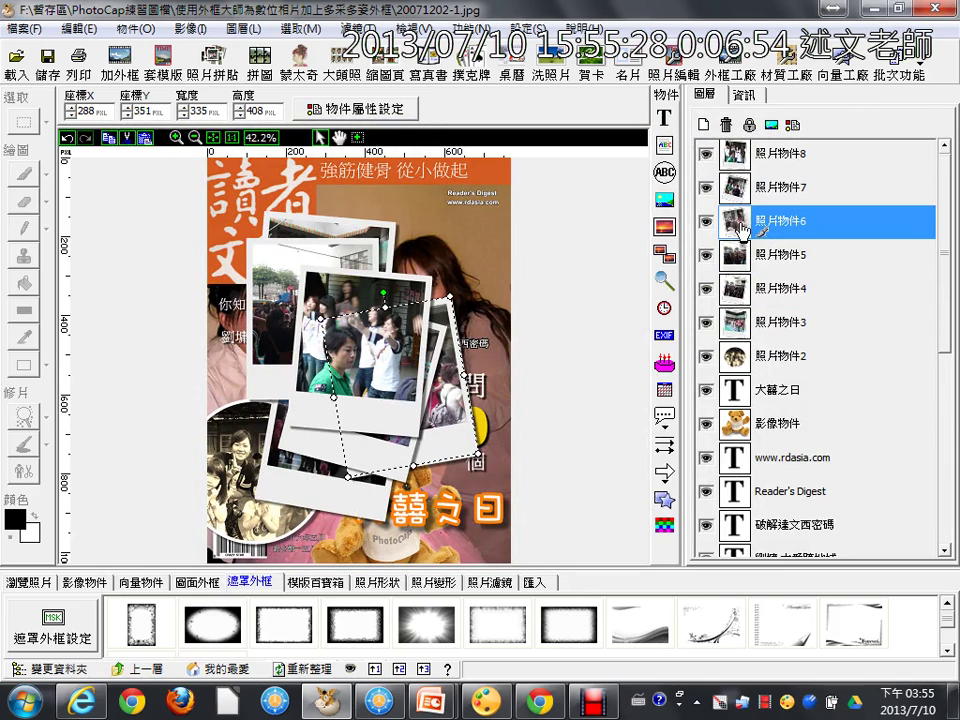
left_click_drag(383, 327, 470, 210)
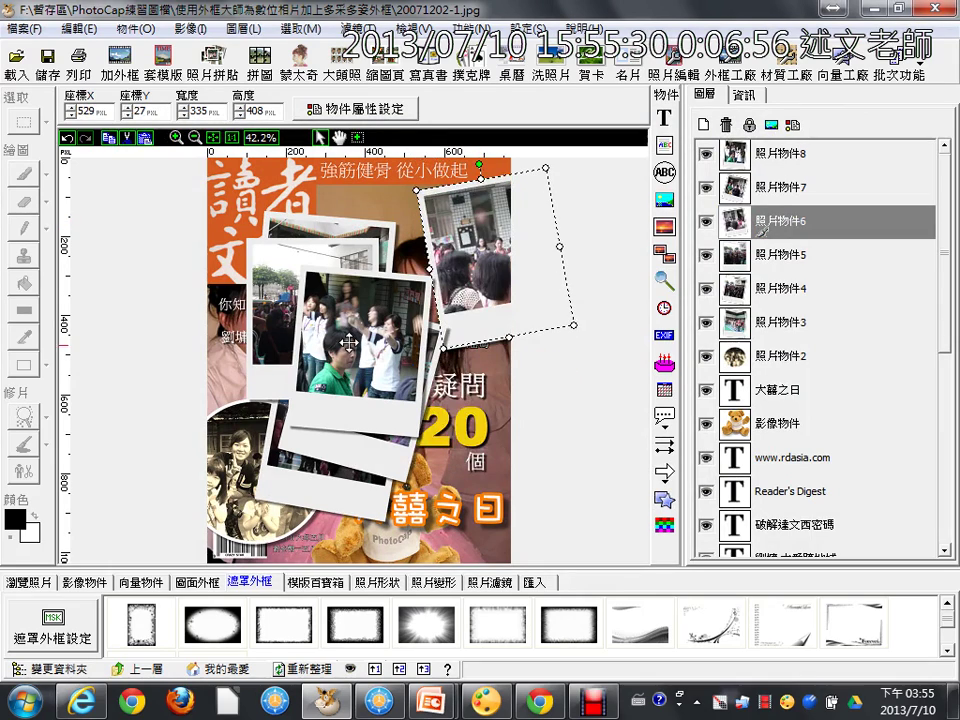
left_click(347, 348)
left_click_drag(347, 348, 170, 345)
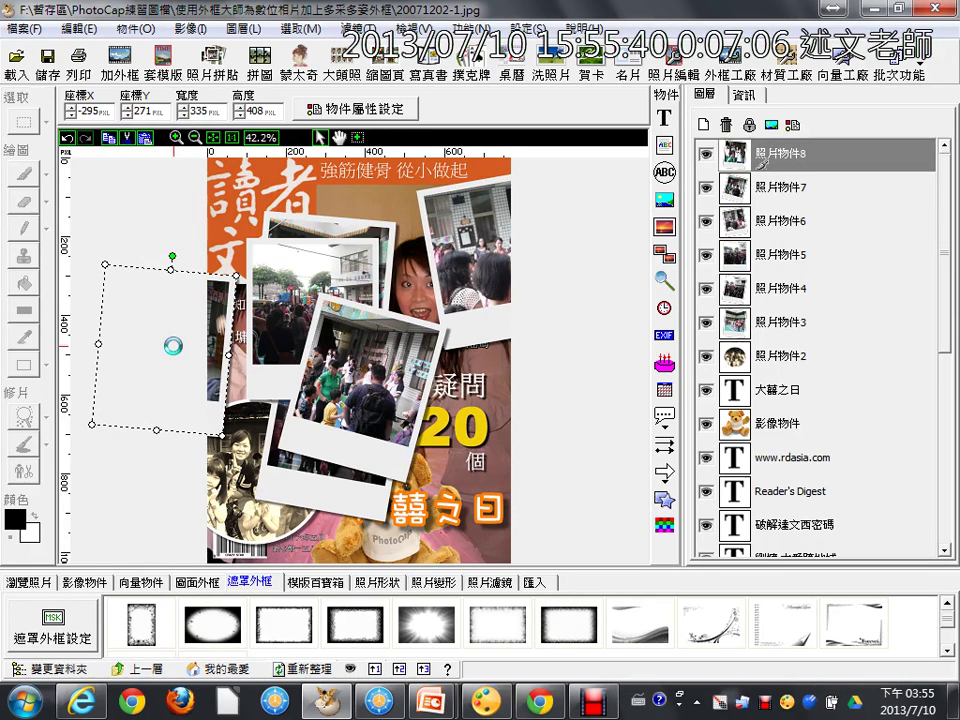
Switch to 好照片 and give the squirrel photo a cream corner-mount frame and the silhouette and black-and-white dog photos white rounded frames.
key("alt+Tab")
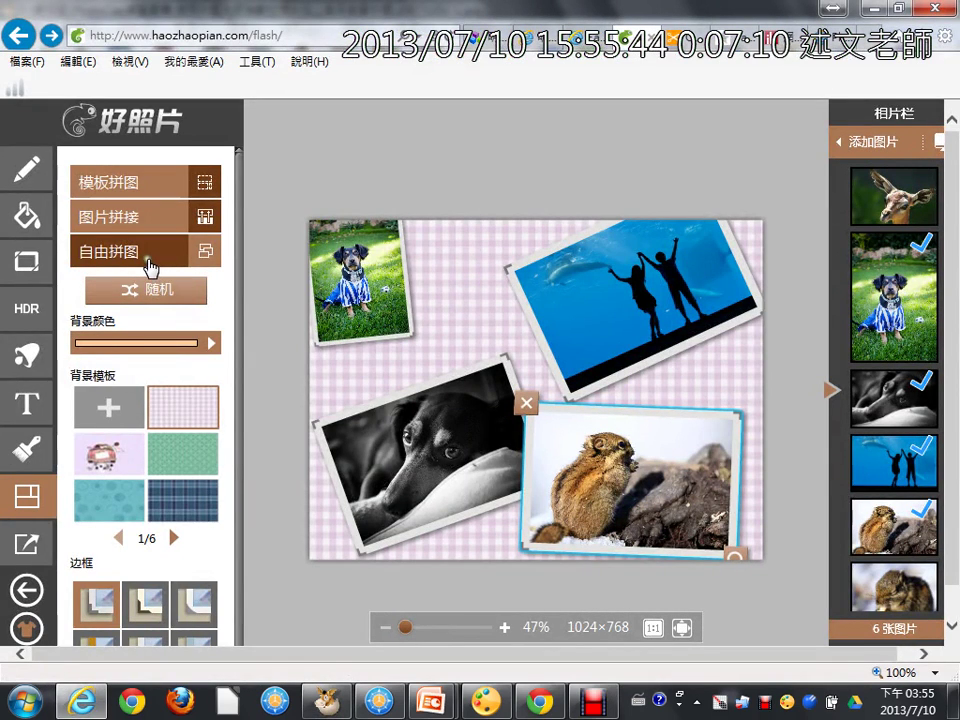
left_click(146, 604)
left_click(663, 291)
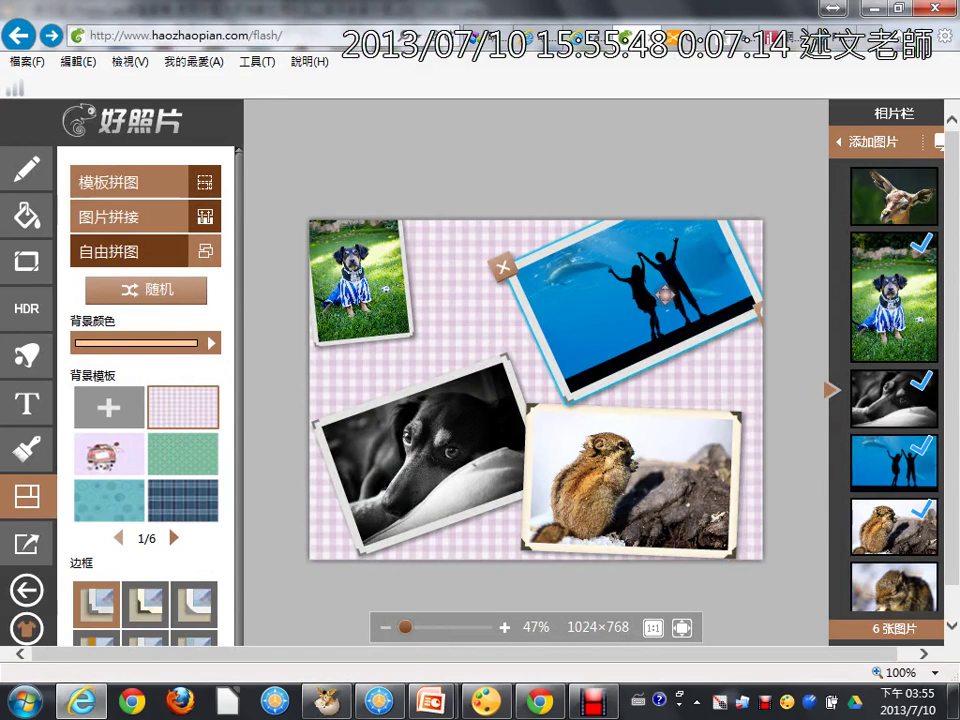
left_click(190, 604)
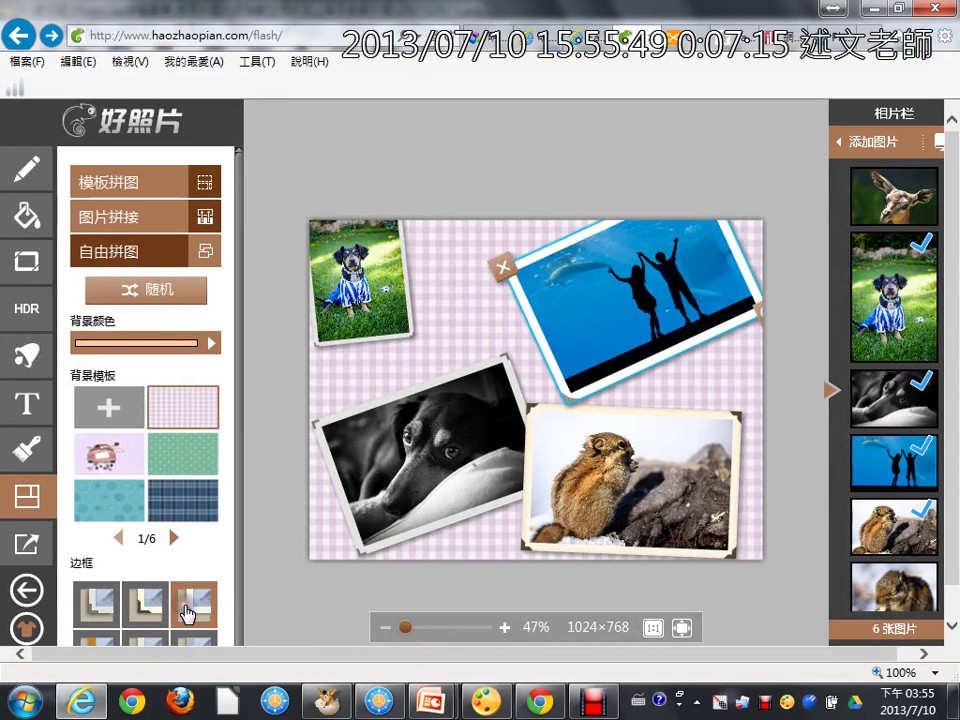
left_click(362, 455)
left_click(195, 608)
left_click(433, 347)
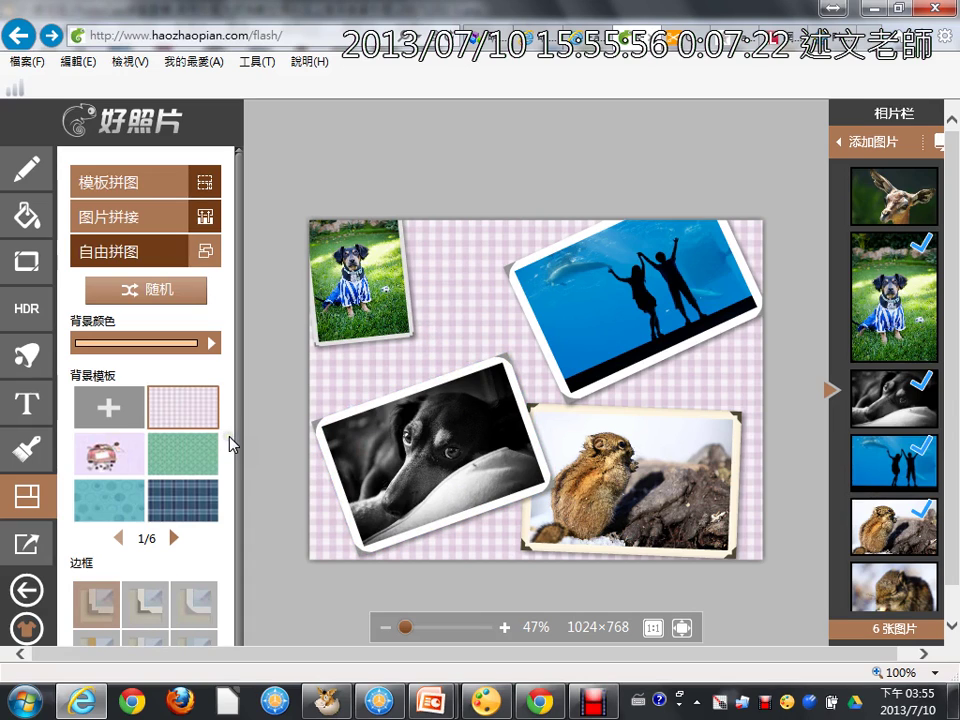
Leave the free collage for the basic editing tools, discarding the collage adjustments.
left_click(30, 175)
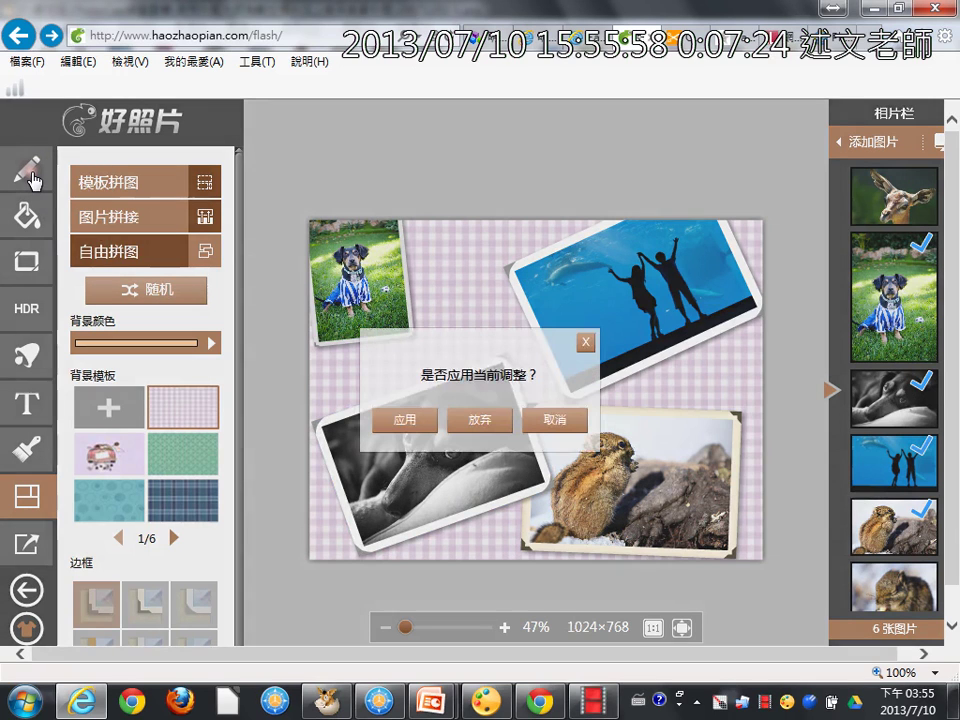
left_click(484, 433)
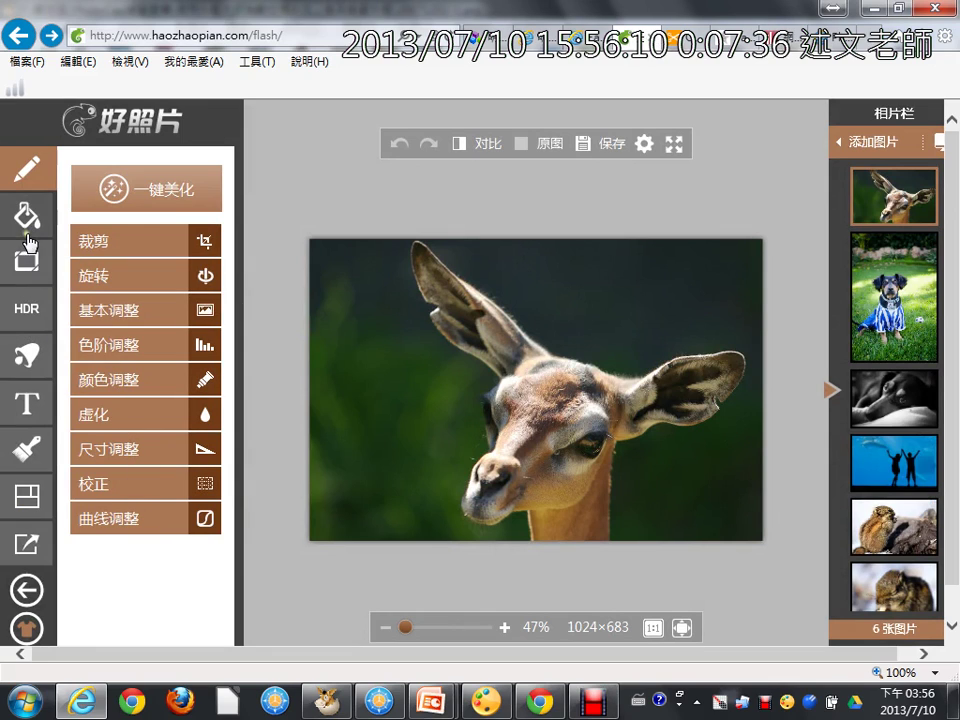
Browse the 胶片 and 边缘 border categories, and apply the 雏菊邮票 stamp border to the deer photo.
left_click(28, 261)
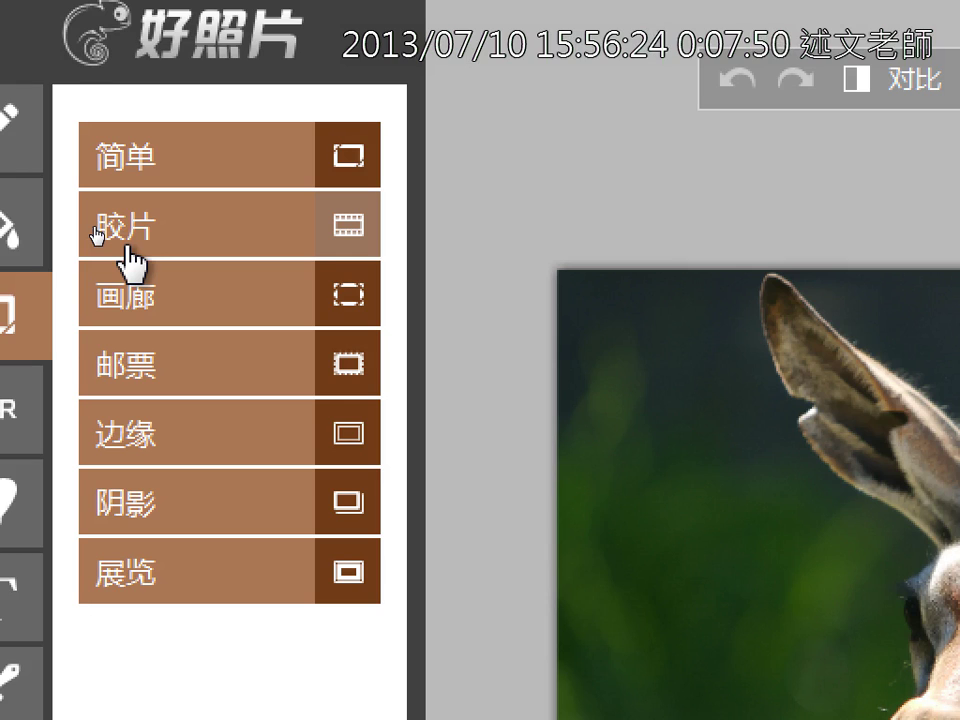
left_click(130, 250)
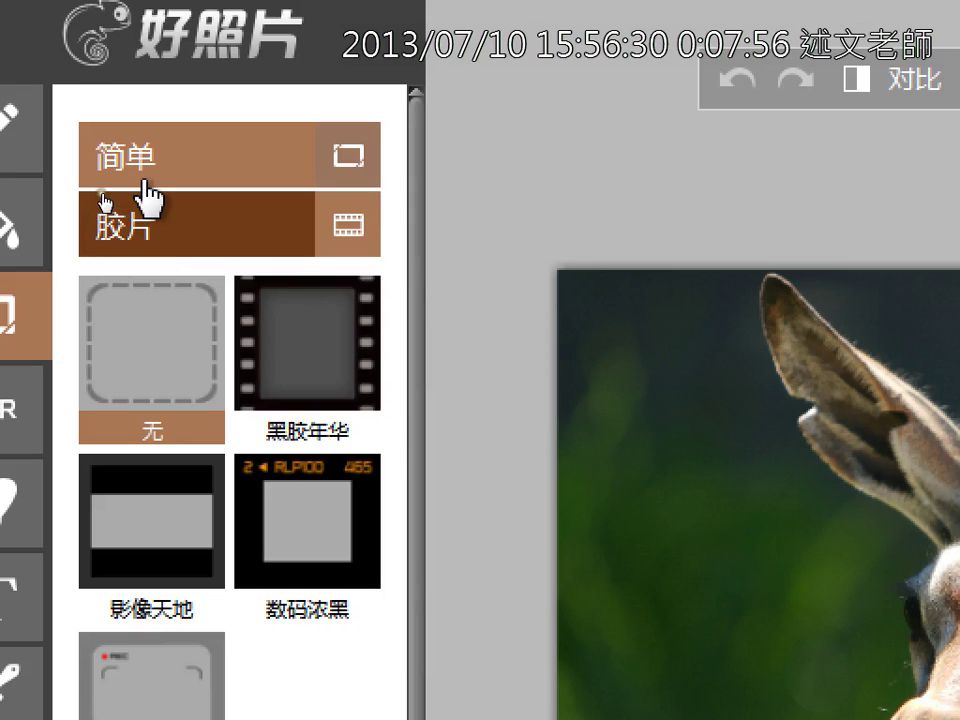
left_click(150, 225)
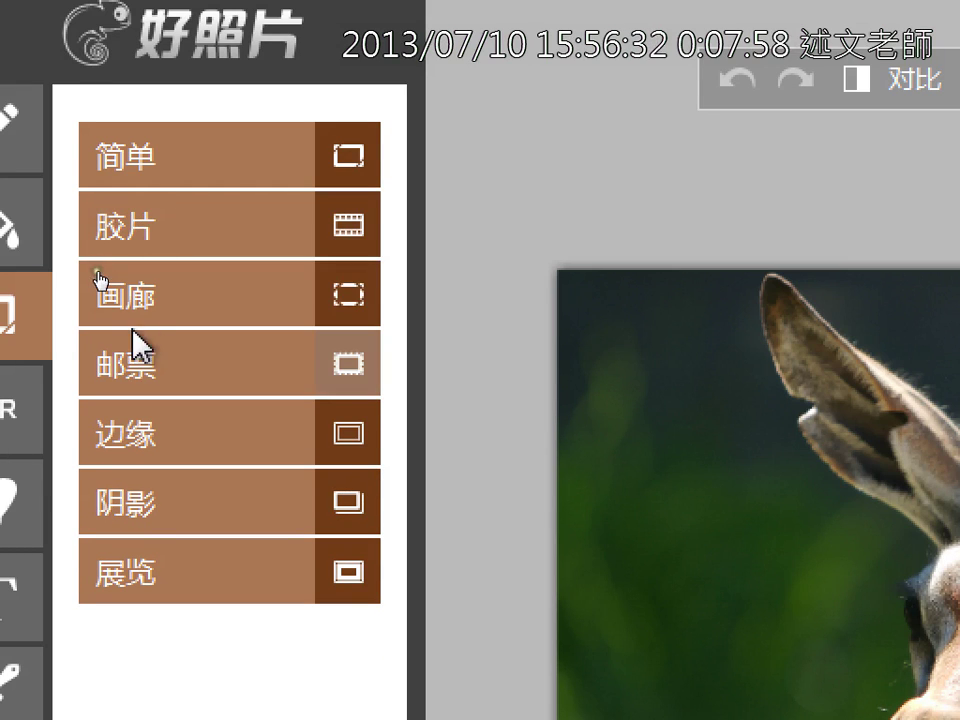
left_click(154, 436)
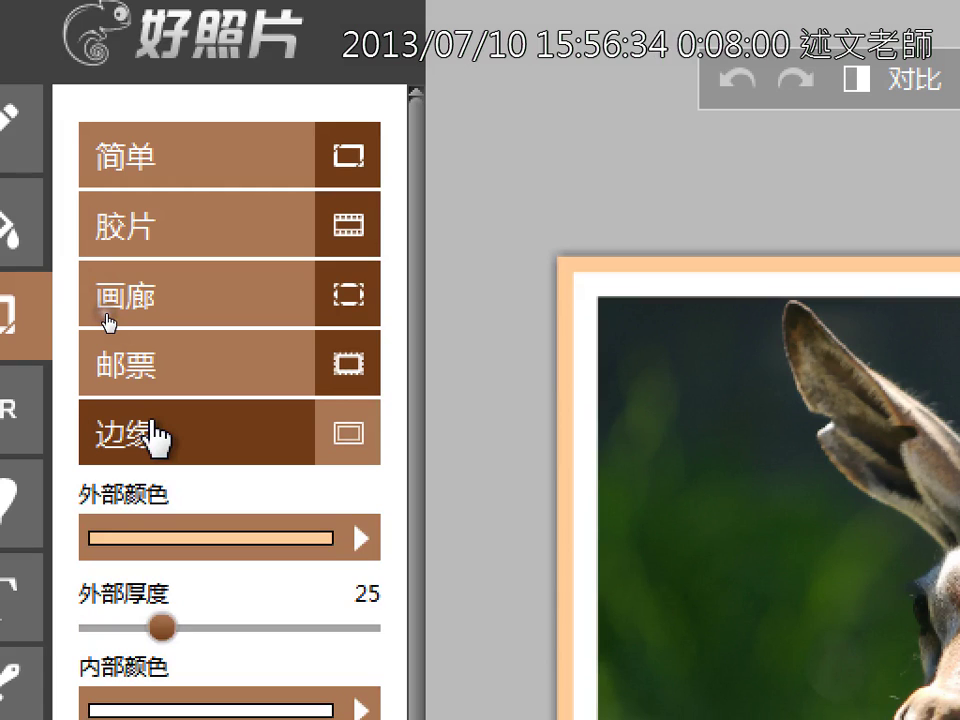
left_click(157, 372)
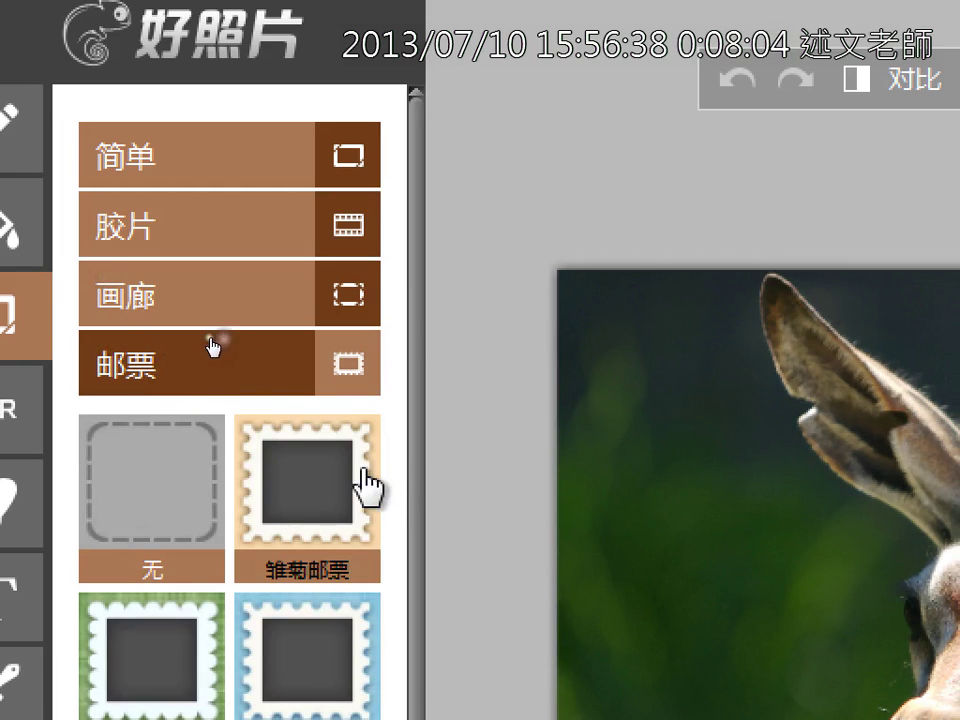
left_click(362, 482)
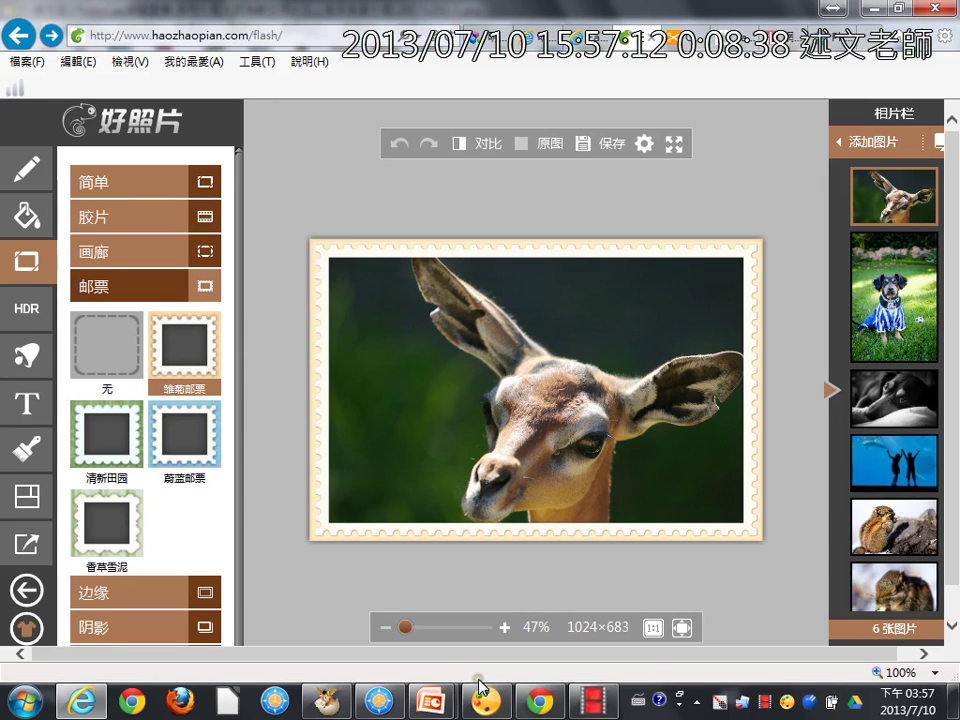
Switch to the PowerPoint slide show and advance from the 好照片 slide to the 免費圖庫 free image library slide.
mouse_move(435, 700)
left_click(508, 632)
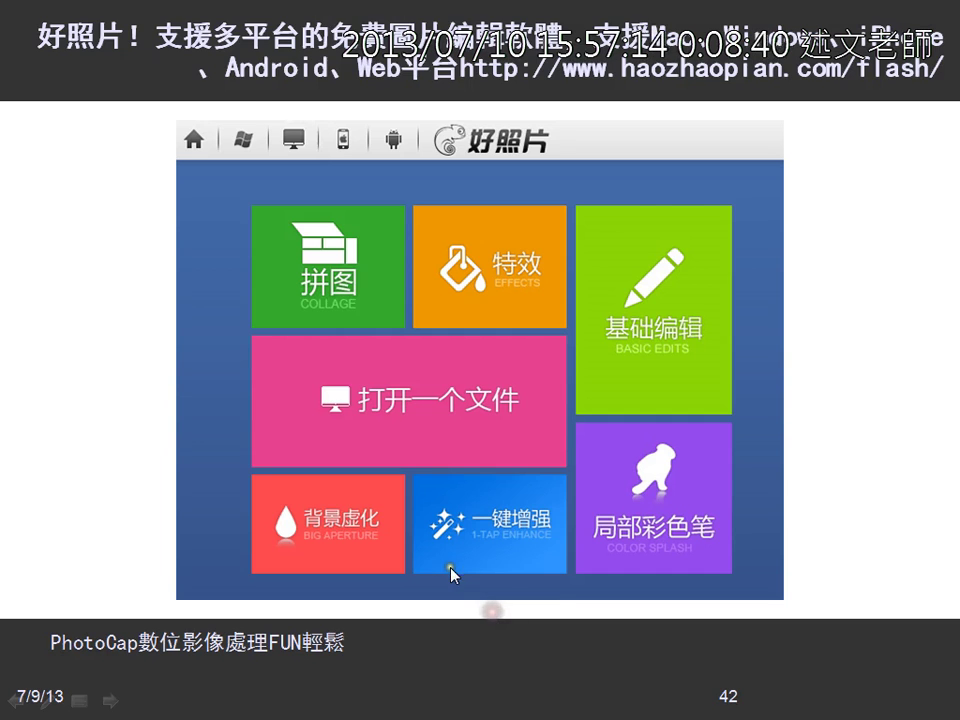
left_click(450, 568)
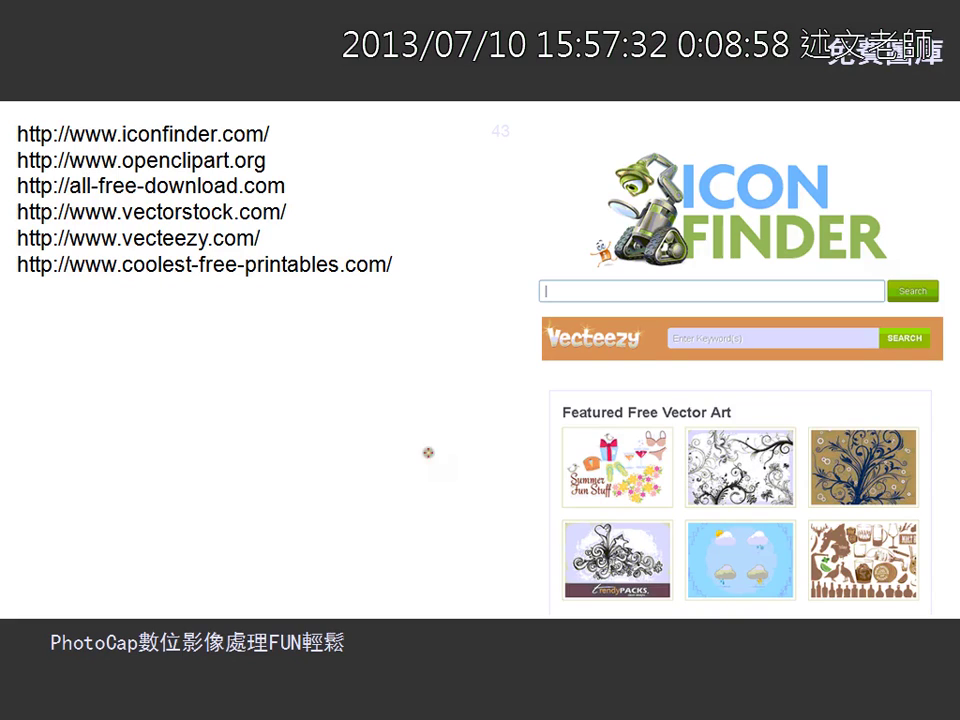
Draw a red rectangle around the list of free image library addresses on the slide, and clear the annotation.
left_click_drag(9, 118, 428, 292)
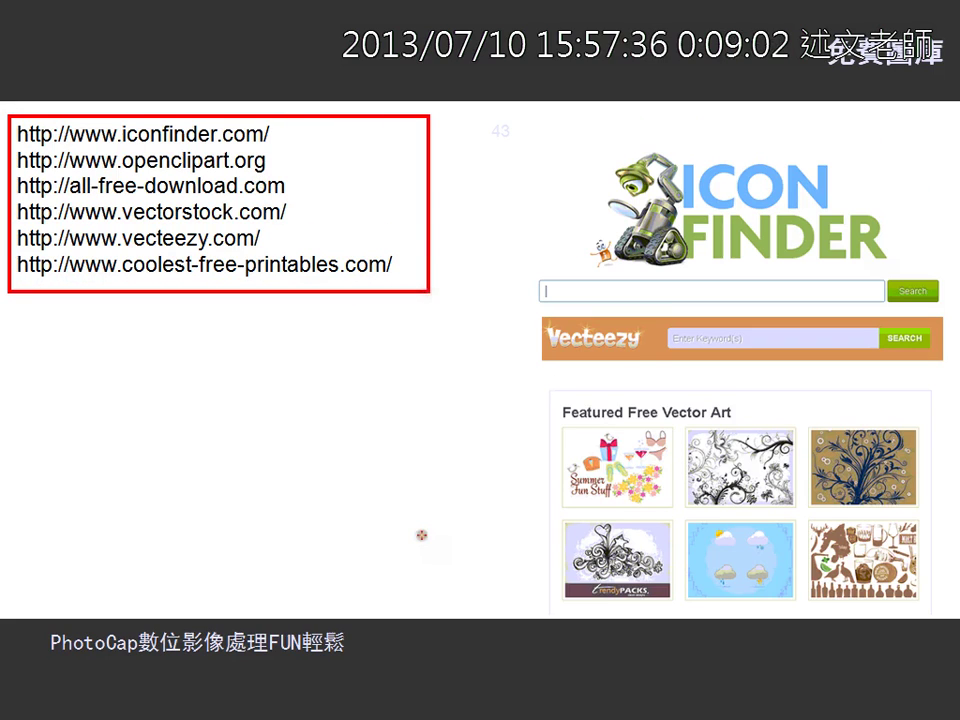
key("Escape")
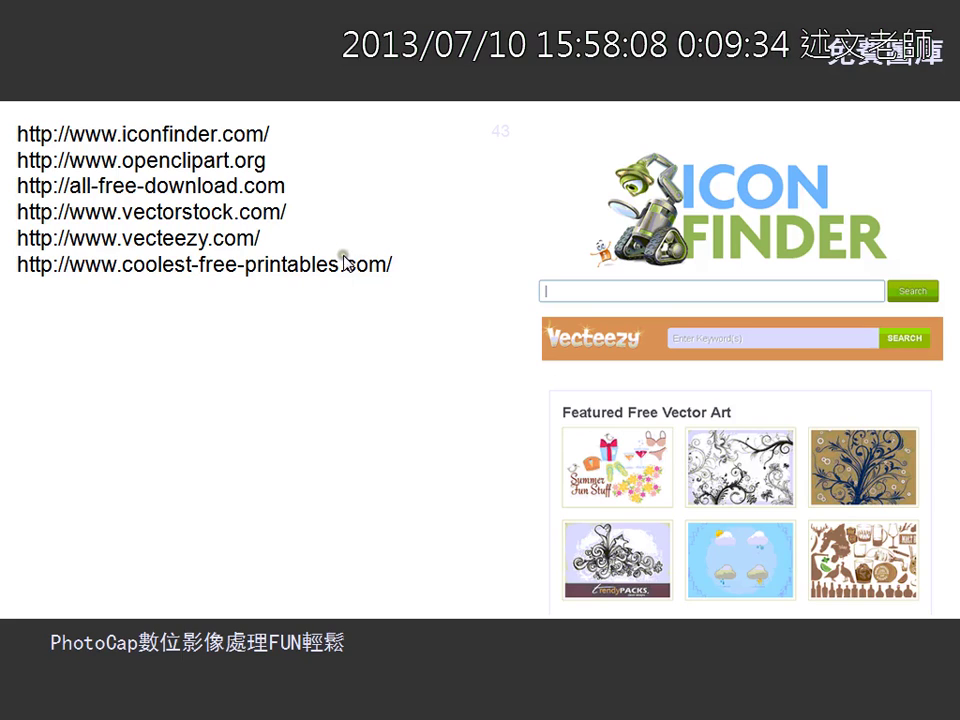
Switch to Internet Explorer, go past the openclipart page to the open PhotoCap forum page, and select its web address for editing.
key("alt+Tab")
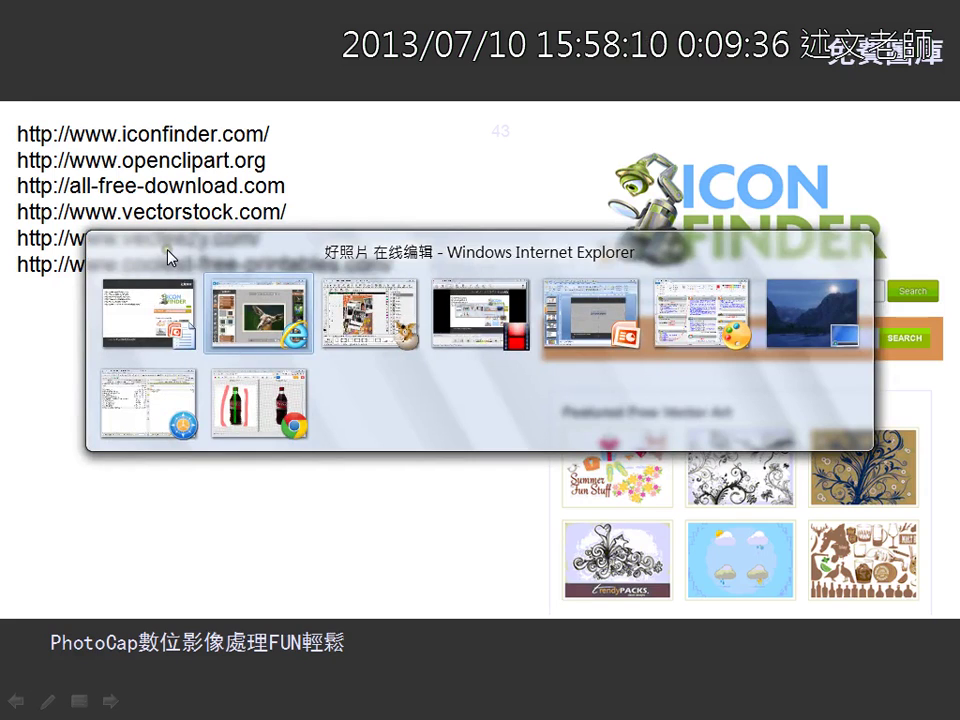
key("alt+Tab")
key("alt+shift+Tab")
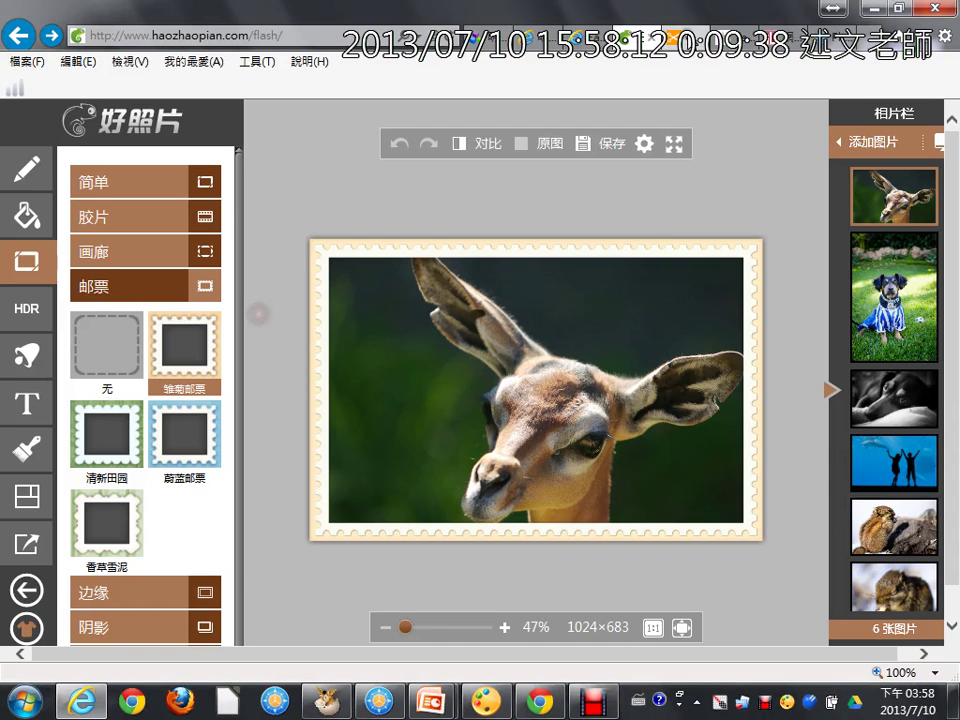
key("ctrl+Tab")
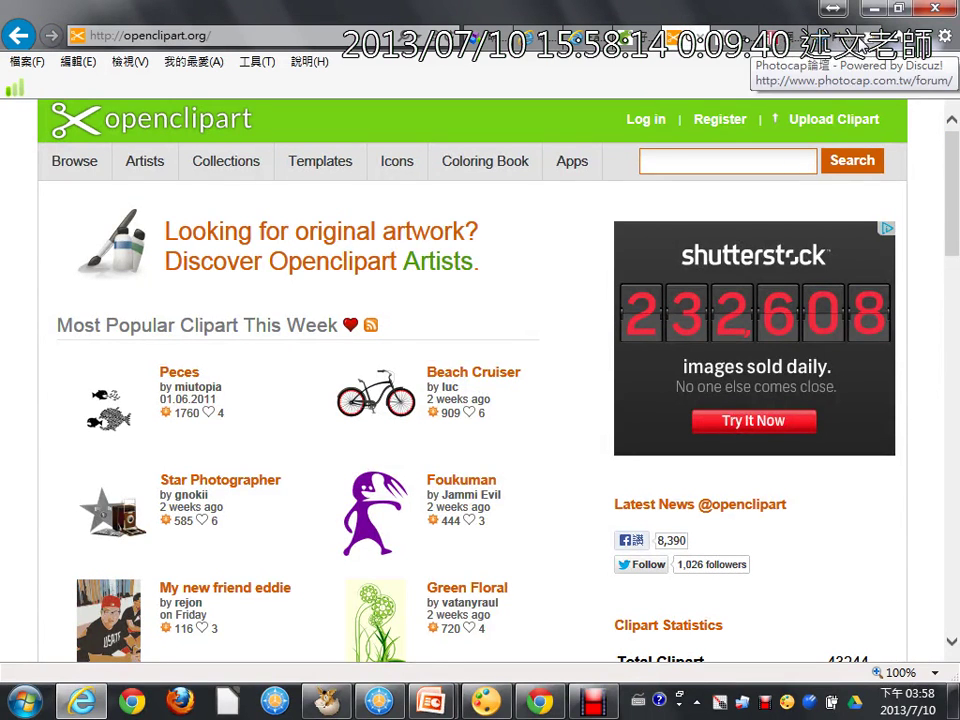
left_click(760, 36)
left_click(358, 35)
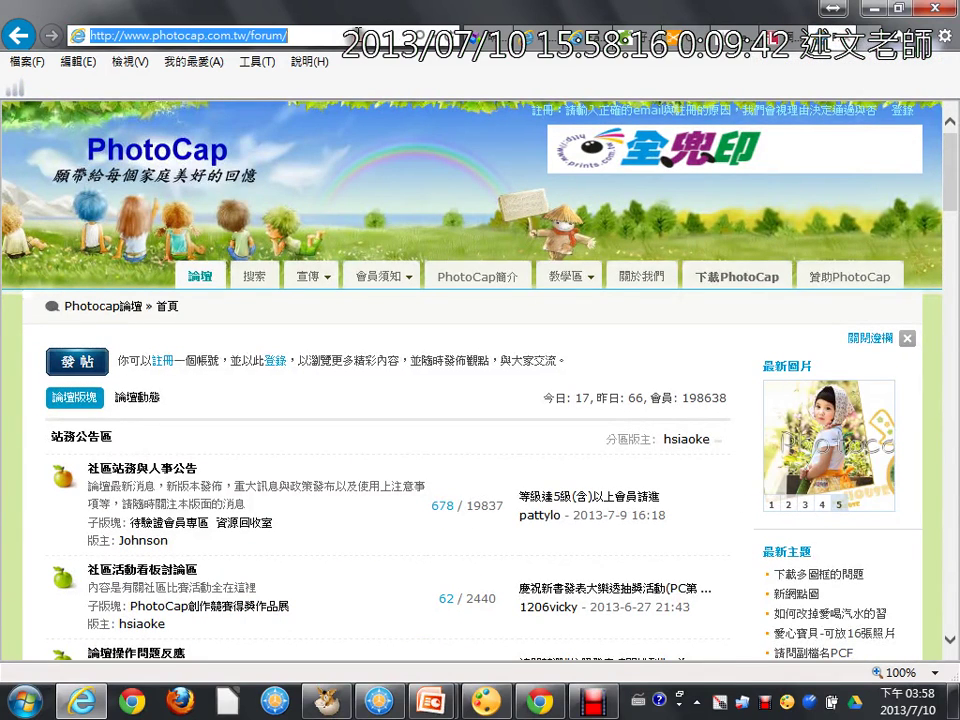